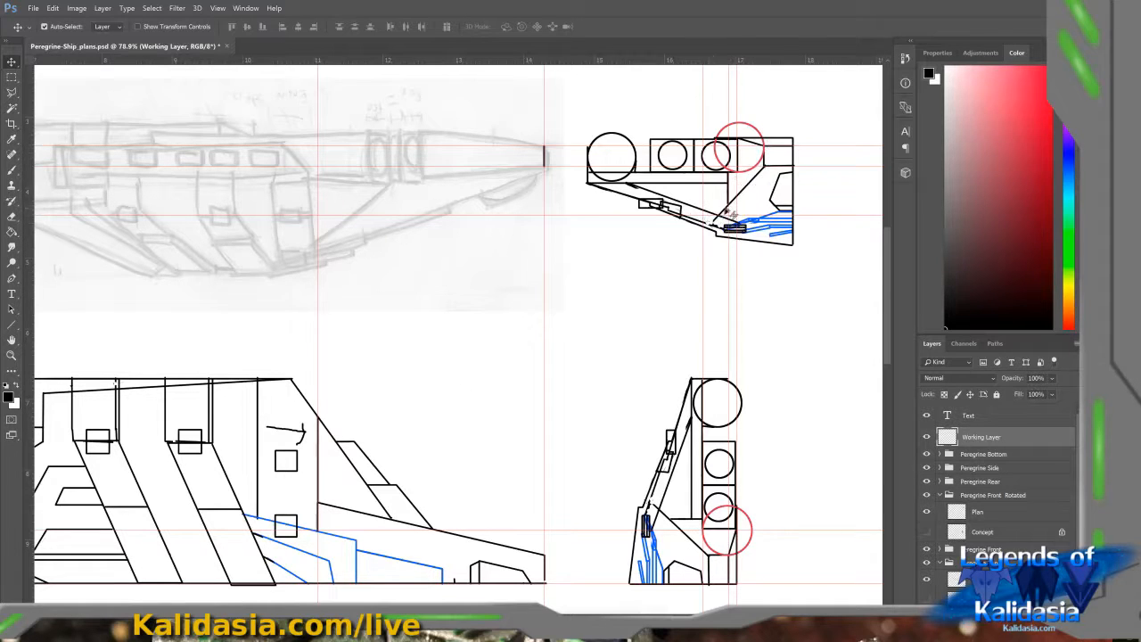
scroll(723, 295, down, 2)
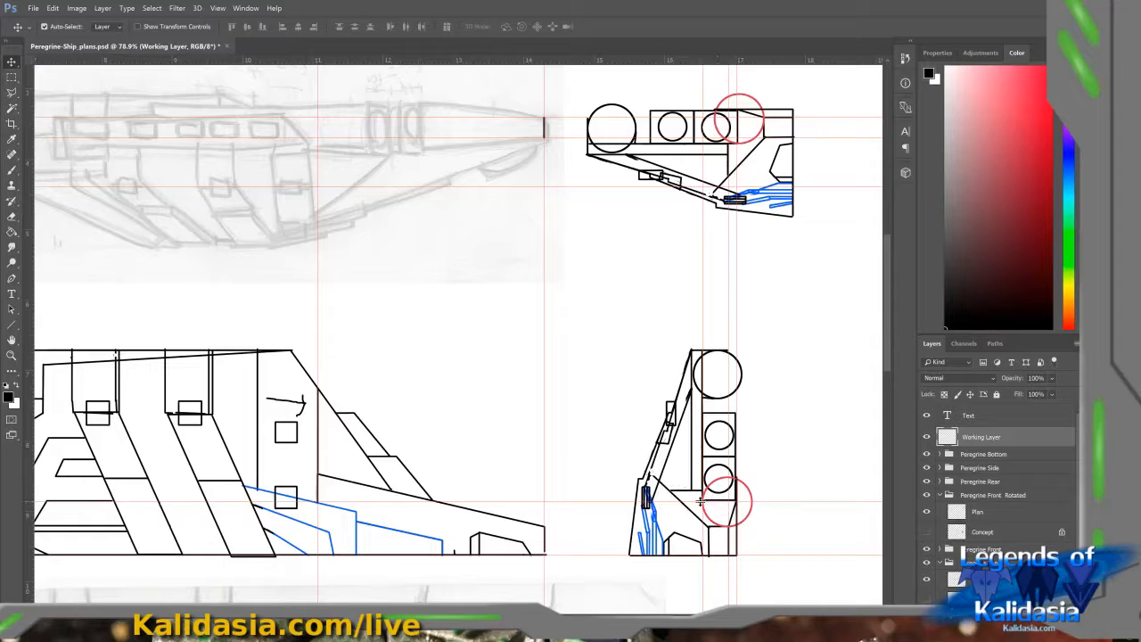
drag(675, 502, 673, 474)
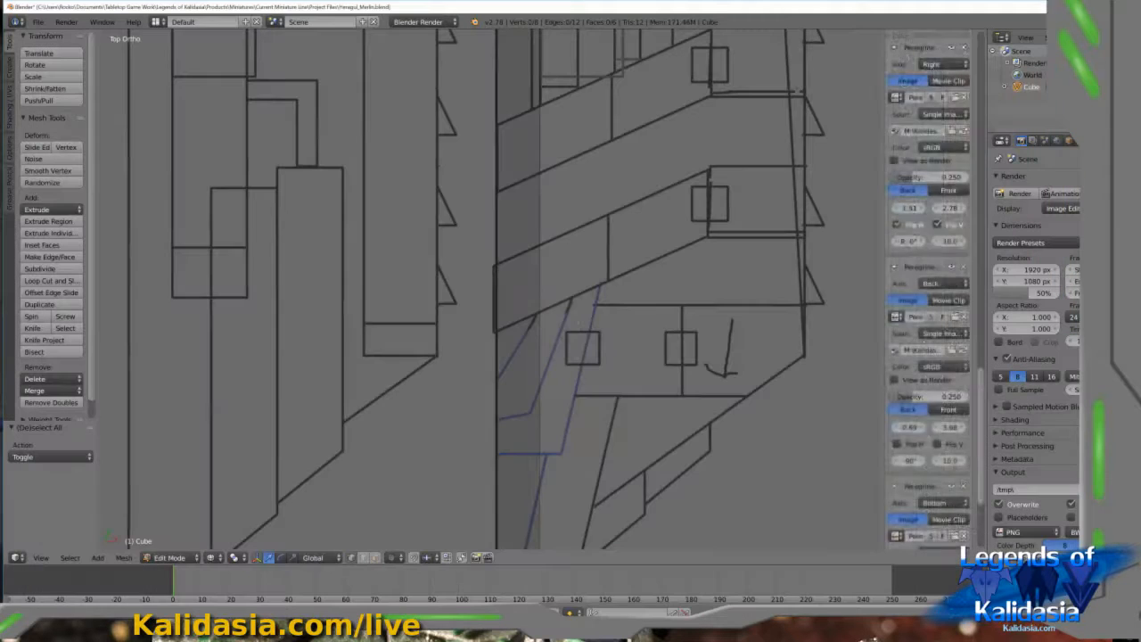
Switch to Blender and save the ship model, overwriting the existing file
scroll(927, 294, down, 1)
scroll(555, 404, down, 3)
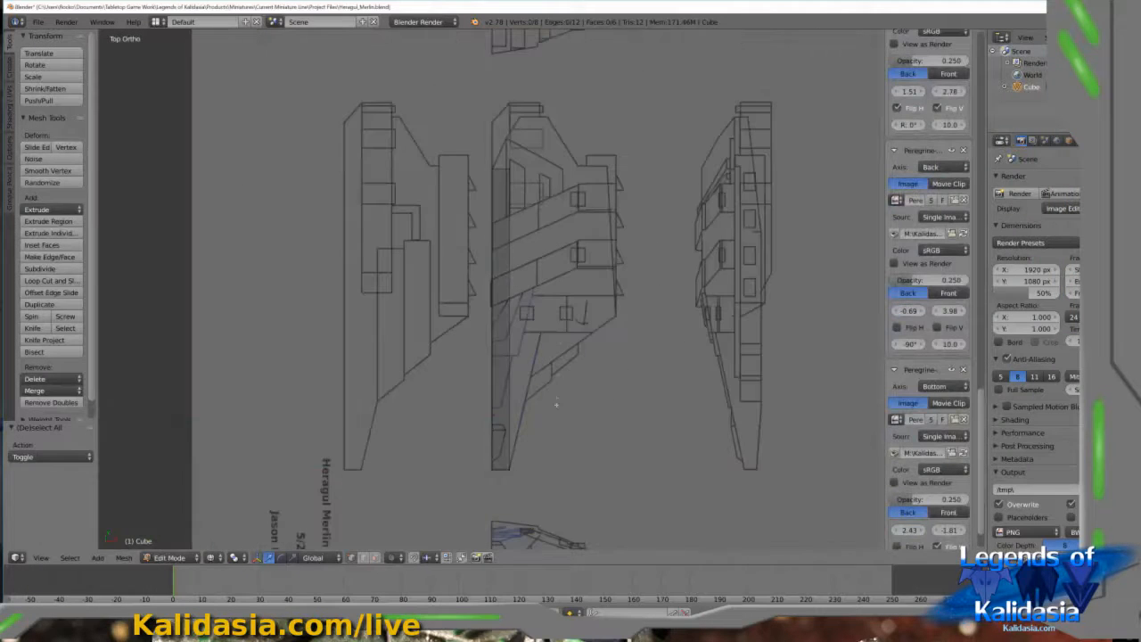
key(Tab)
key(Tab)
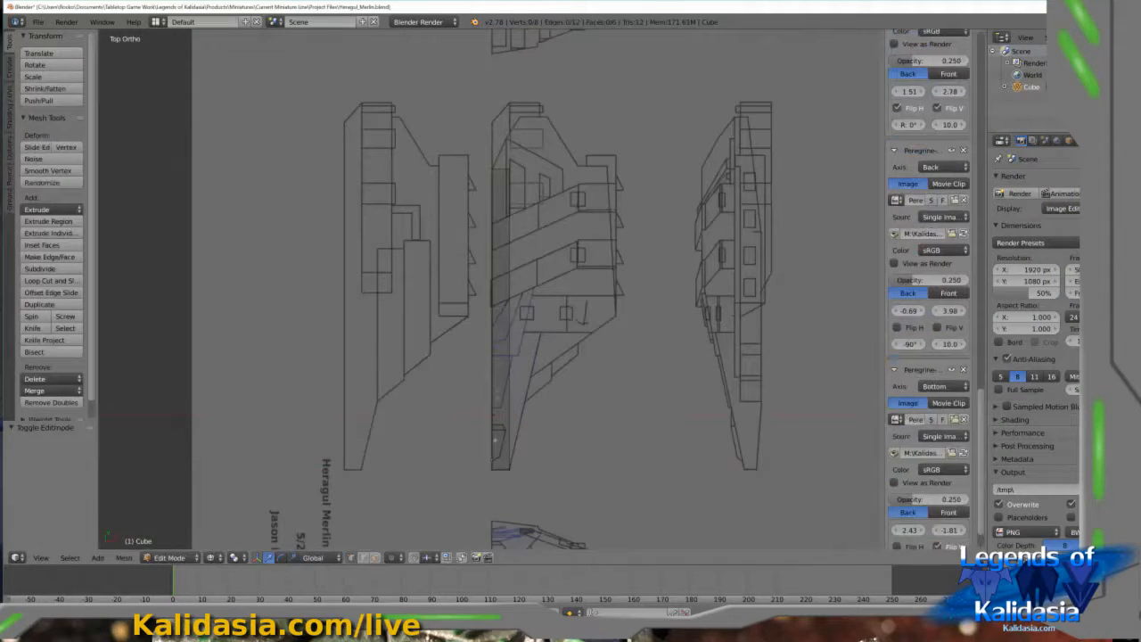
key(ctrl+s)
key(Return)
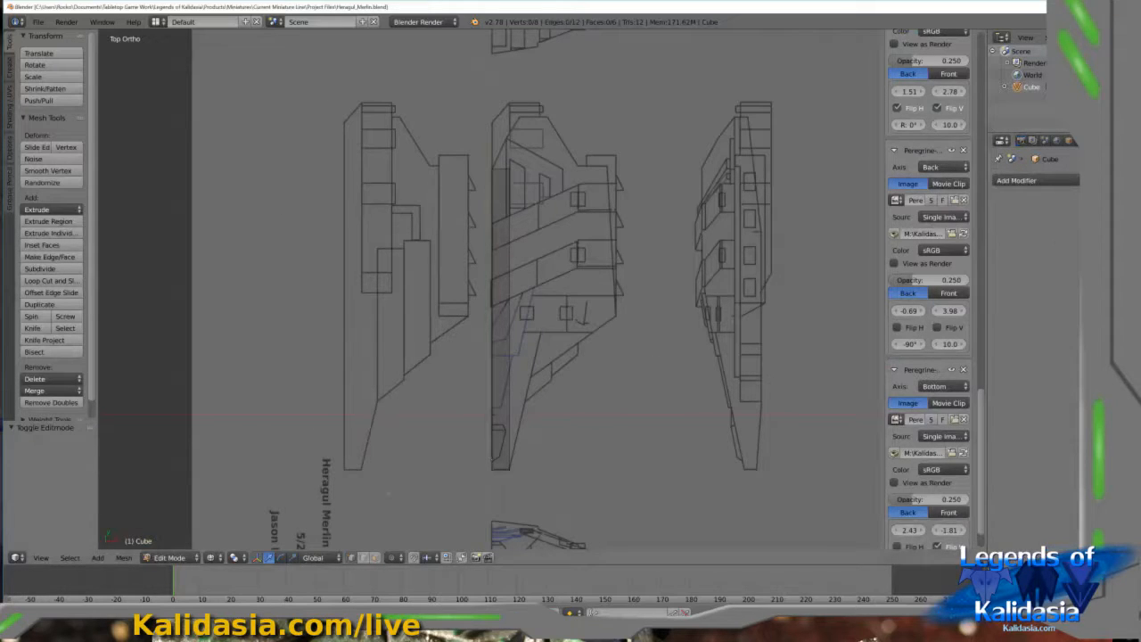
Add a Mirror modifier to the block so that it is mirrored across the X axis
click(1016, 181)
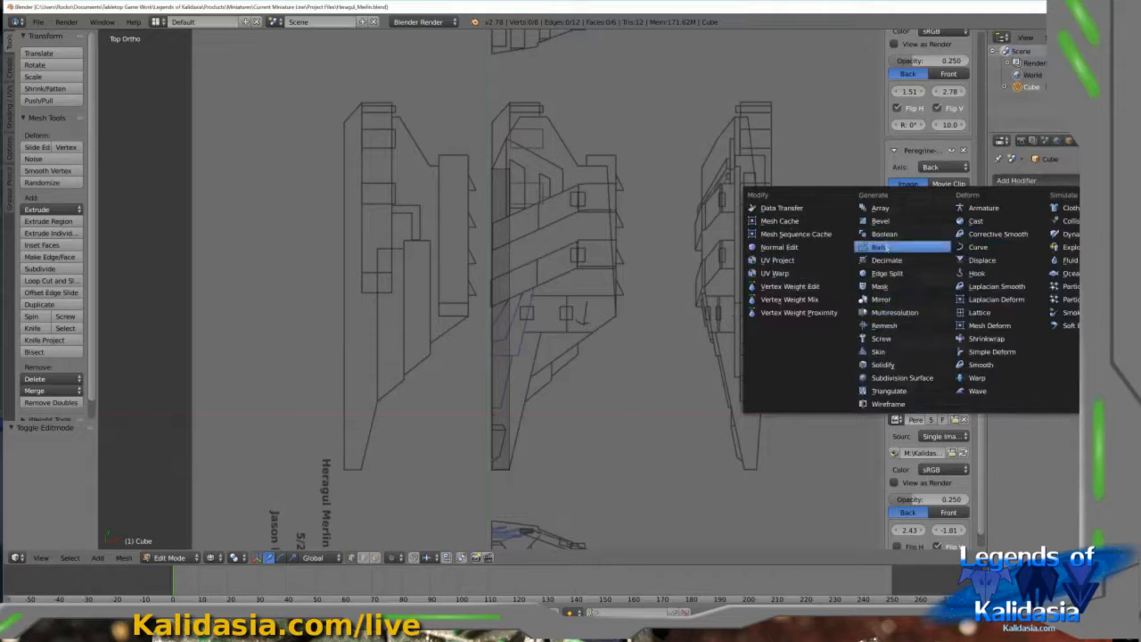
click(882, 299)
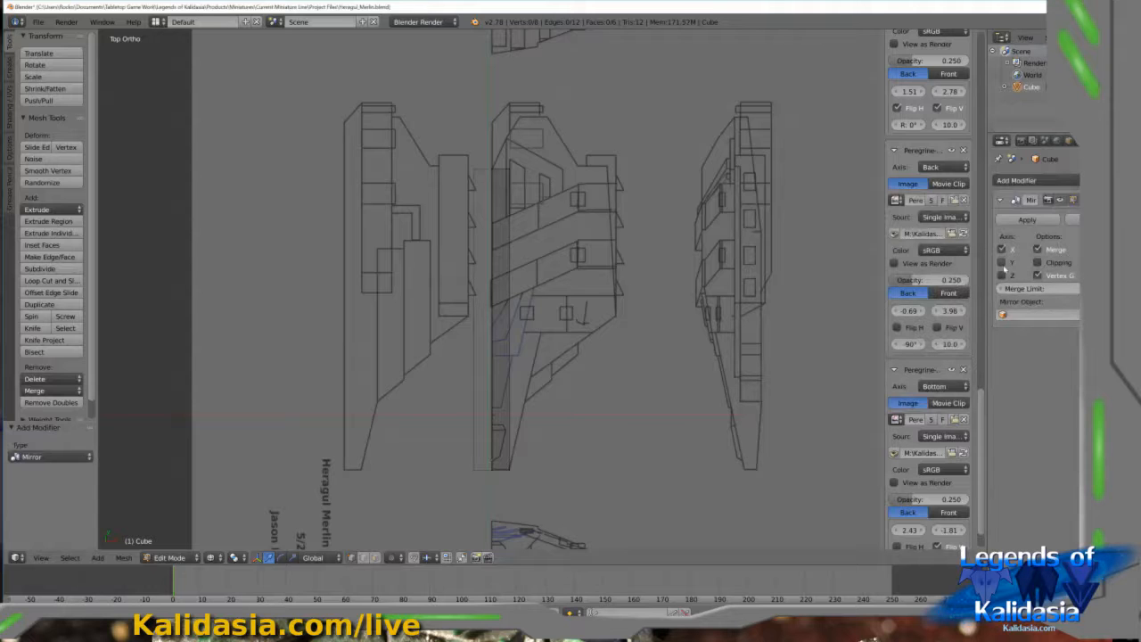
click(1003, 264)
Examine how both ends of the mirrored block line up with the top-view reference plan
scroll(538, 226, up, 3)
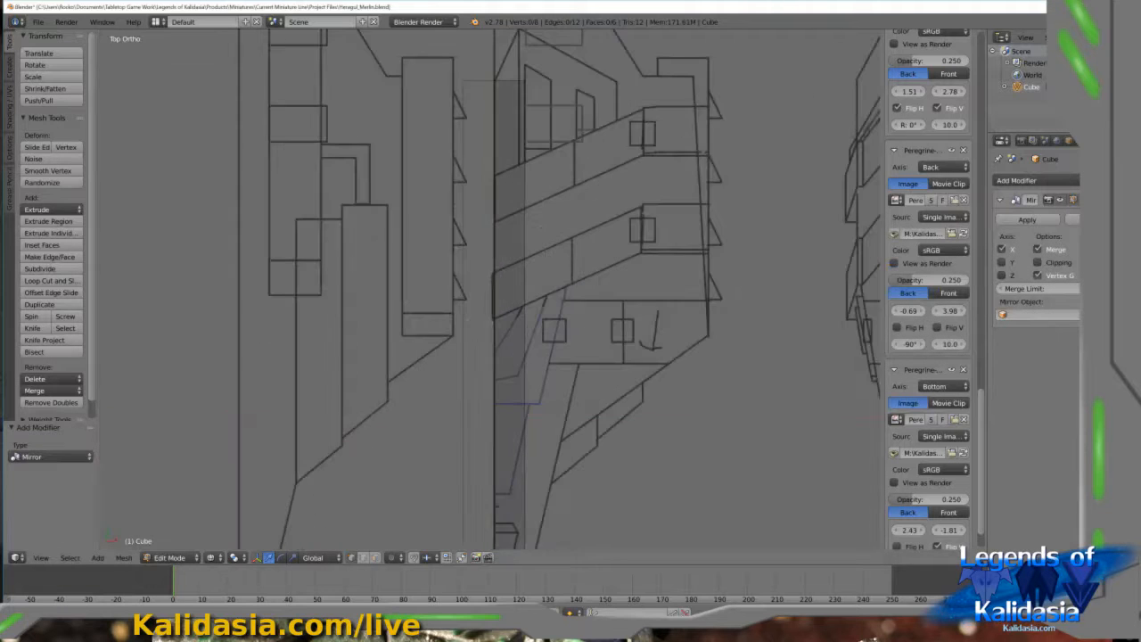
scroll(623, 505, up, 5)
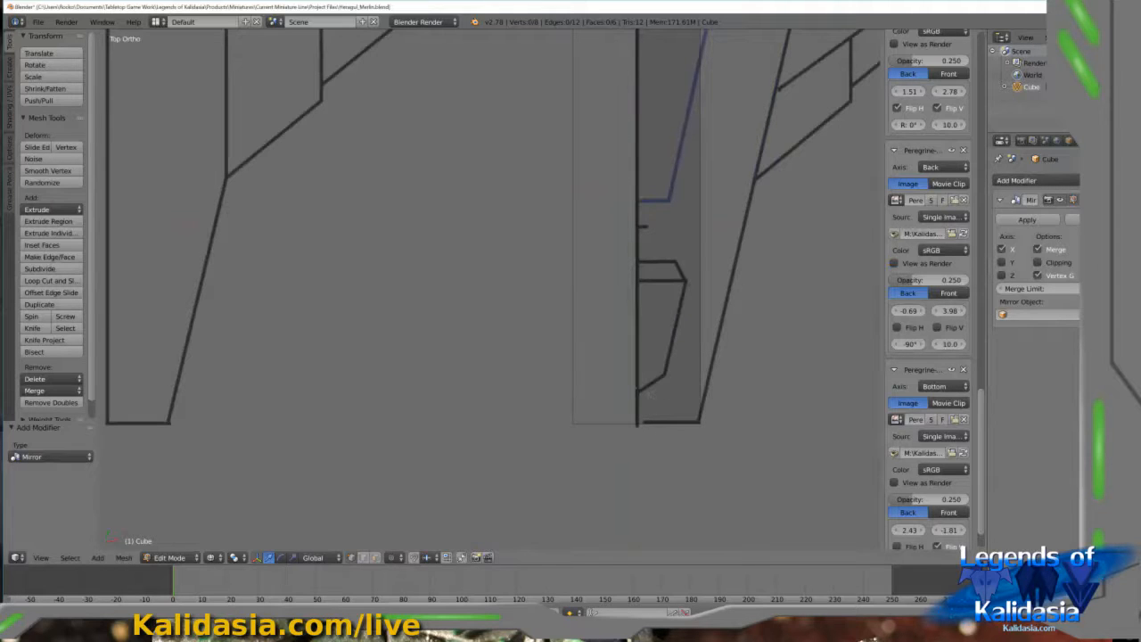
key(a)
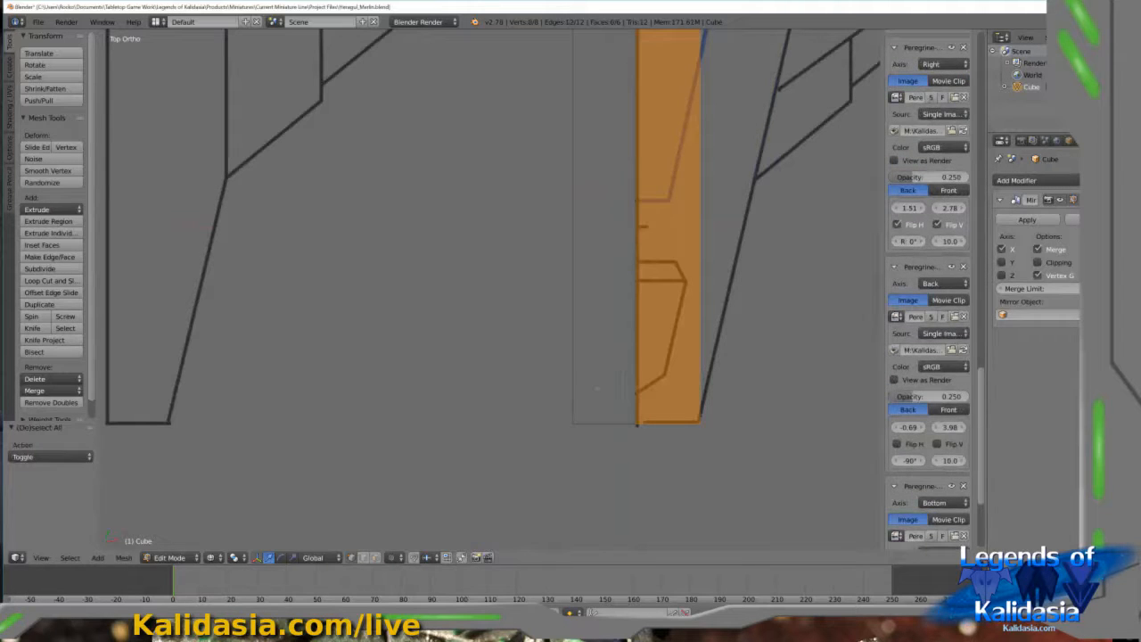
scroll(623, 378, down, 8)
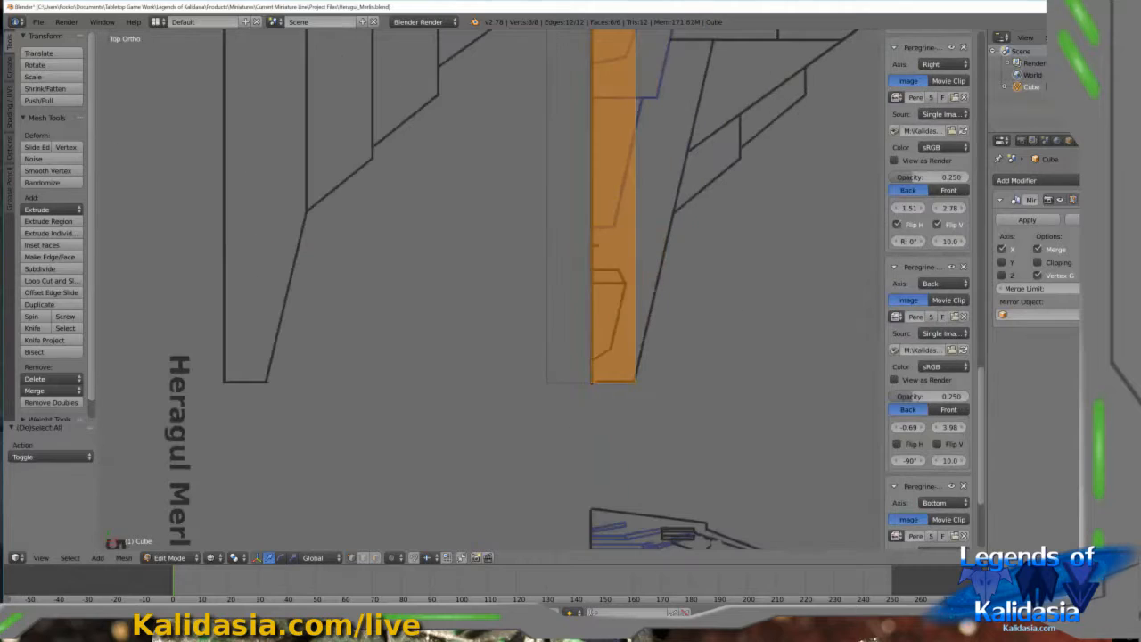
scroll(571, 375, up, 4)
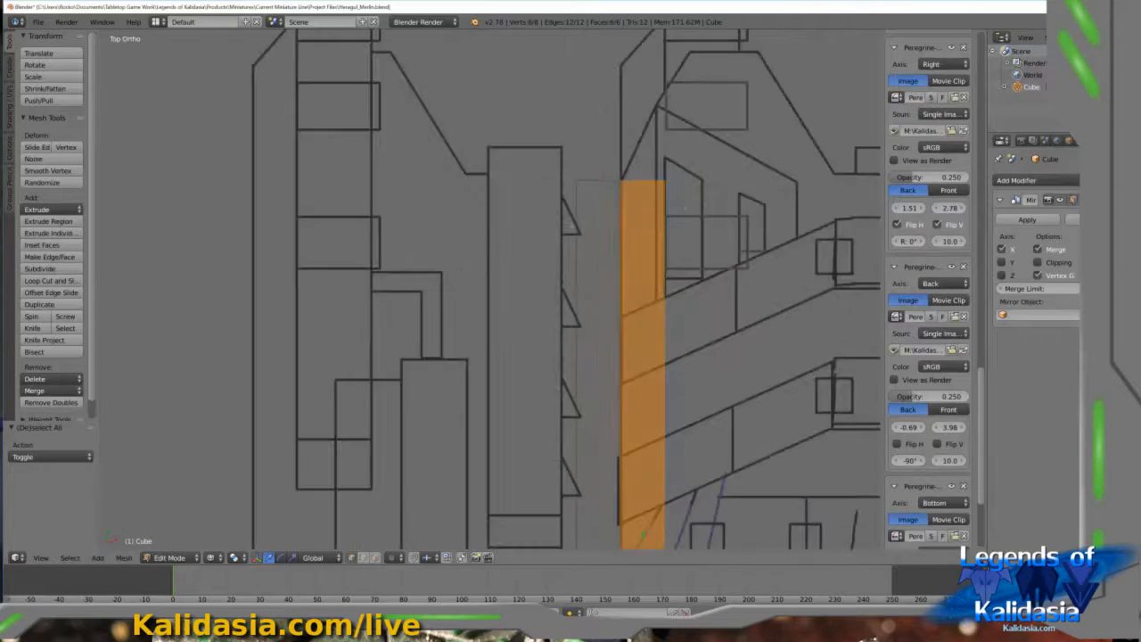
shift+middle_drag(601, 344, 597, 359)
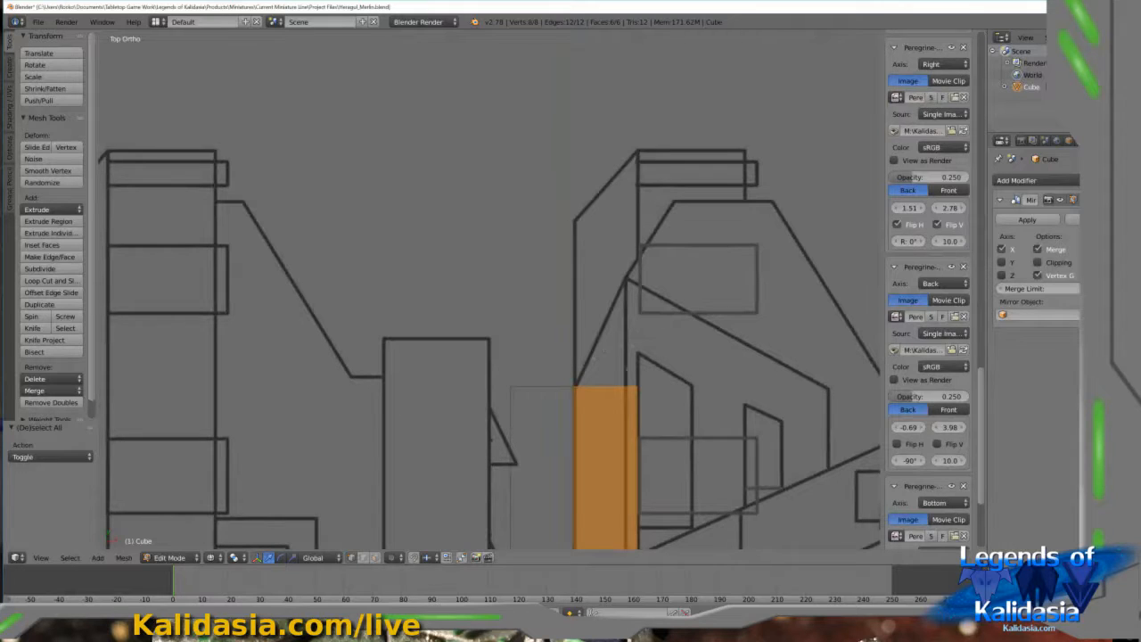
key(a)
Move the selected upper-hull vertex by -0.028 along Z, checking it against the side-view reference plan
middle_drag(704, 259, 635, 276)
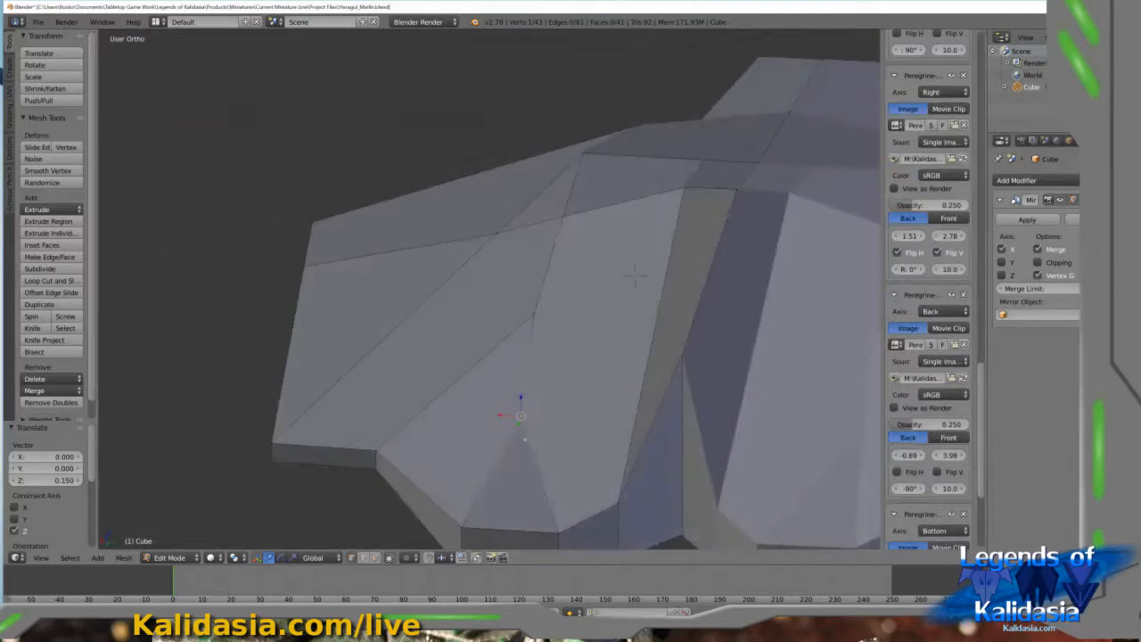
key(KP_7)
key(z)
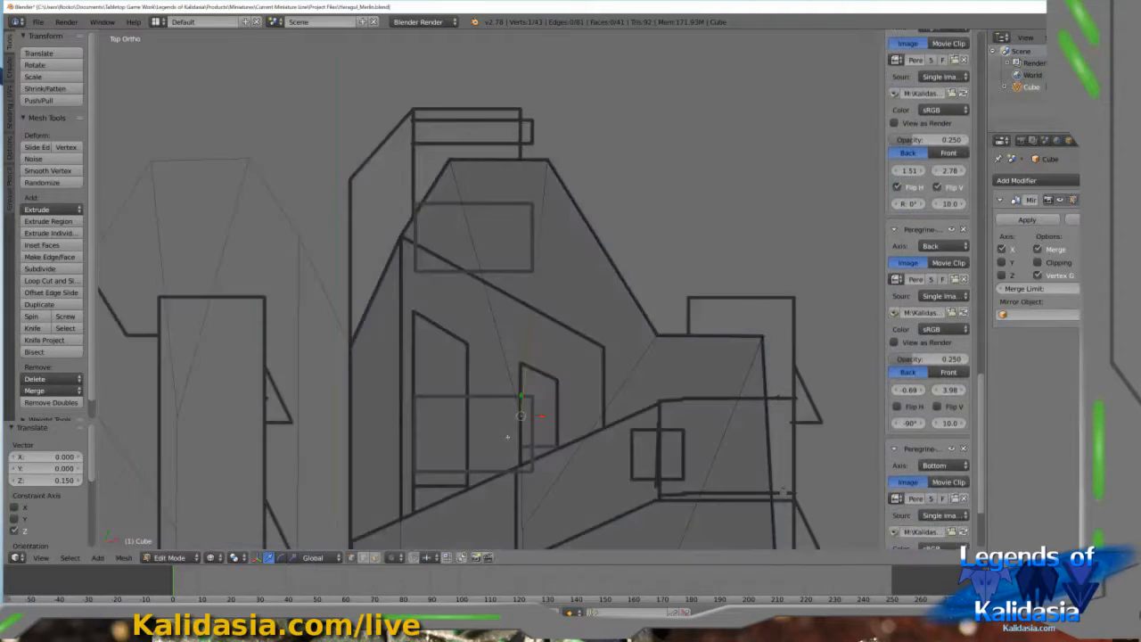
key(KP_3)
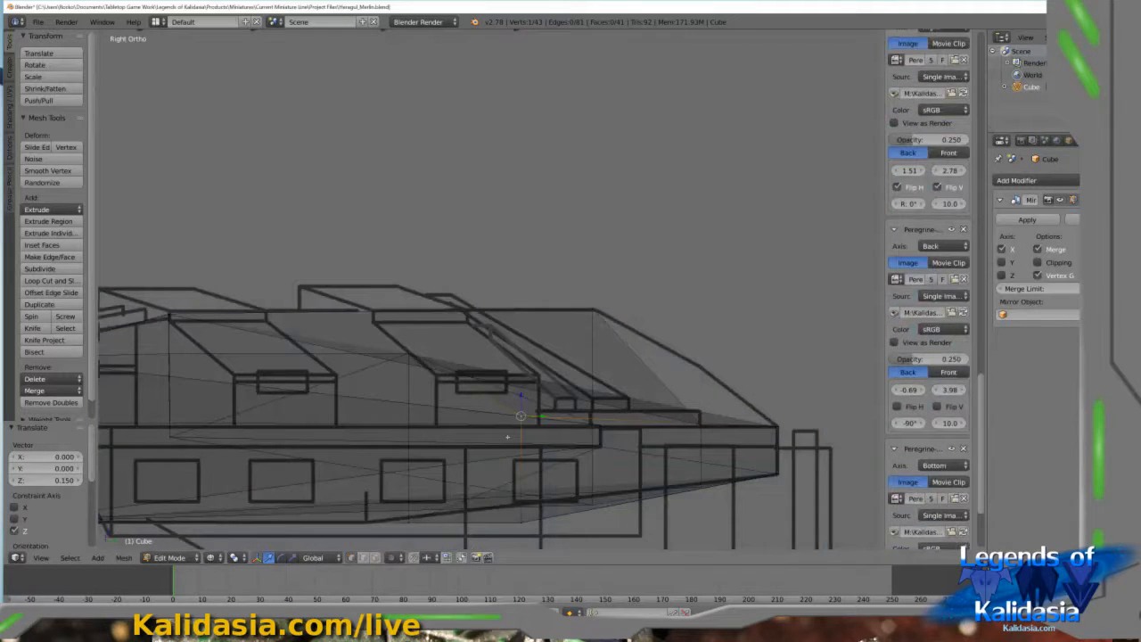
key(g)
key(z)
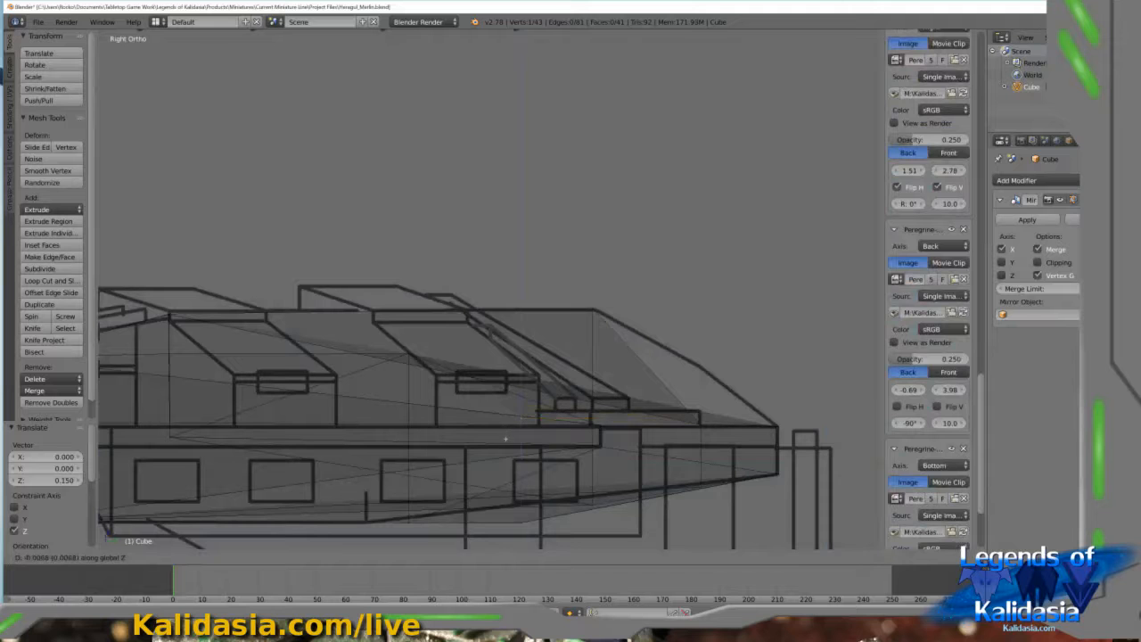
click(507, 443)
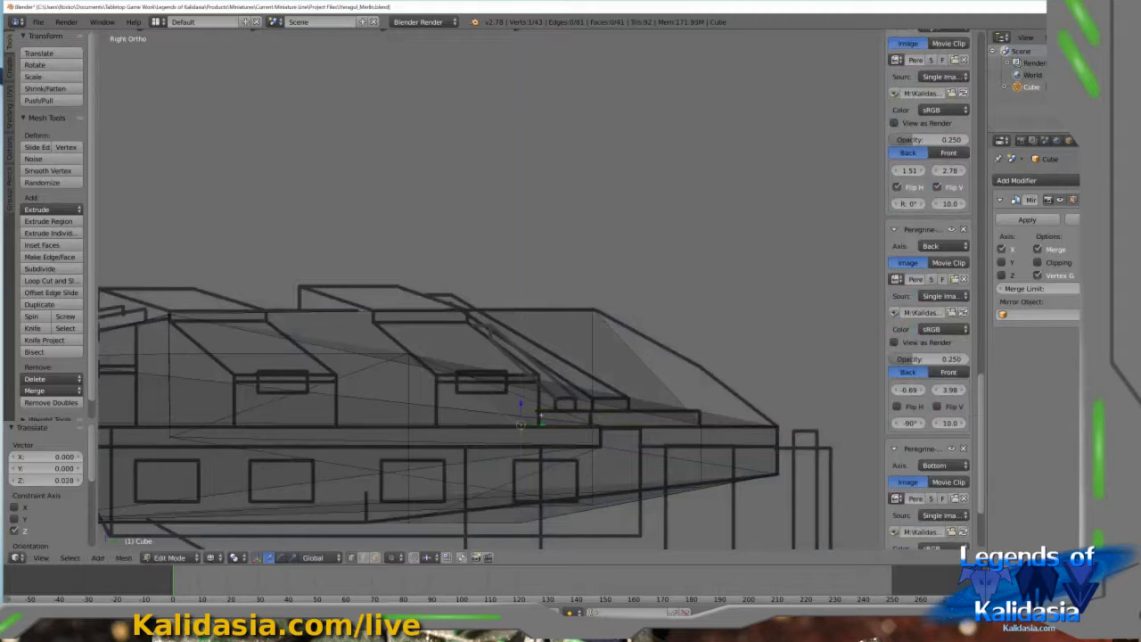
Examine the reshaped hull surfaces from several angles in solid shading
key(z)
mouse_move(523, 395)
middle_down()
mouse_move(522, 420)
mouse_move(418, 404)
middle_up()
middle_drag(482, 424, 502, 473)
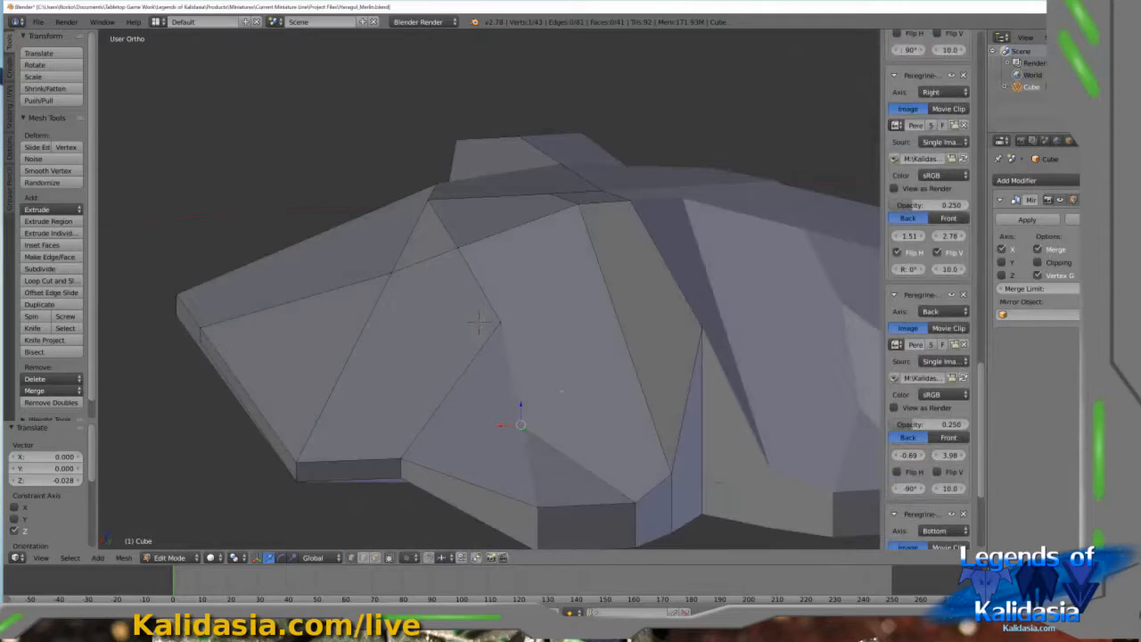
middle_drag(528, 331, 361, 324)
scroll(361, 325, down, 6)
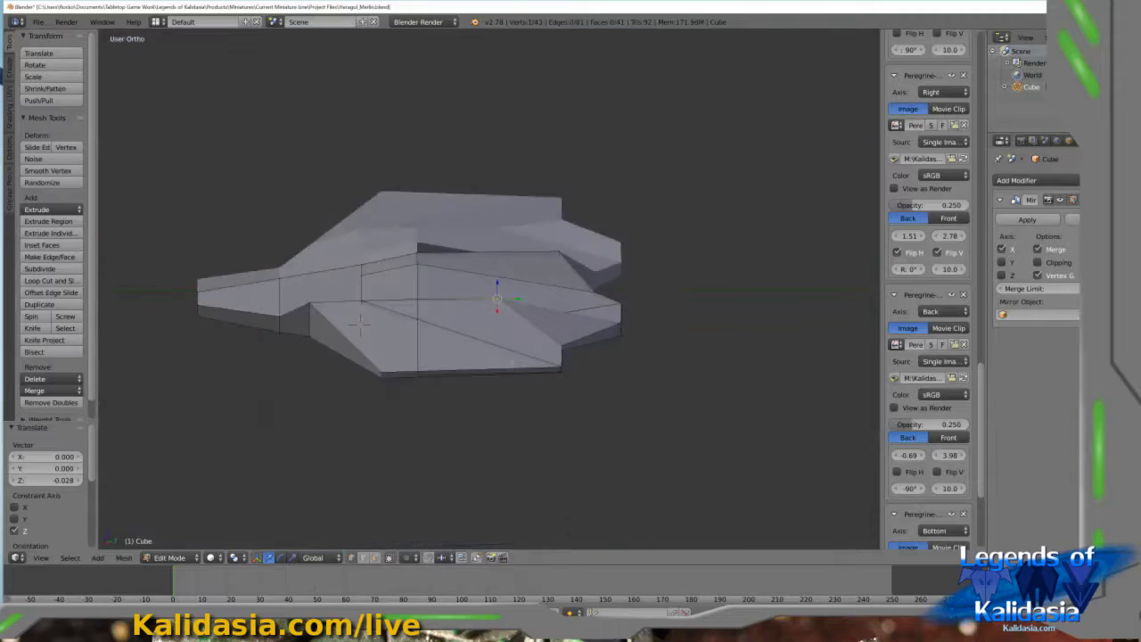
middle_drag(513, 363, 356, 356)
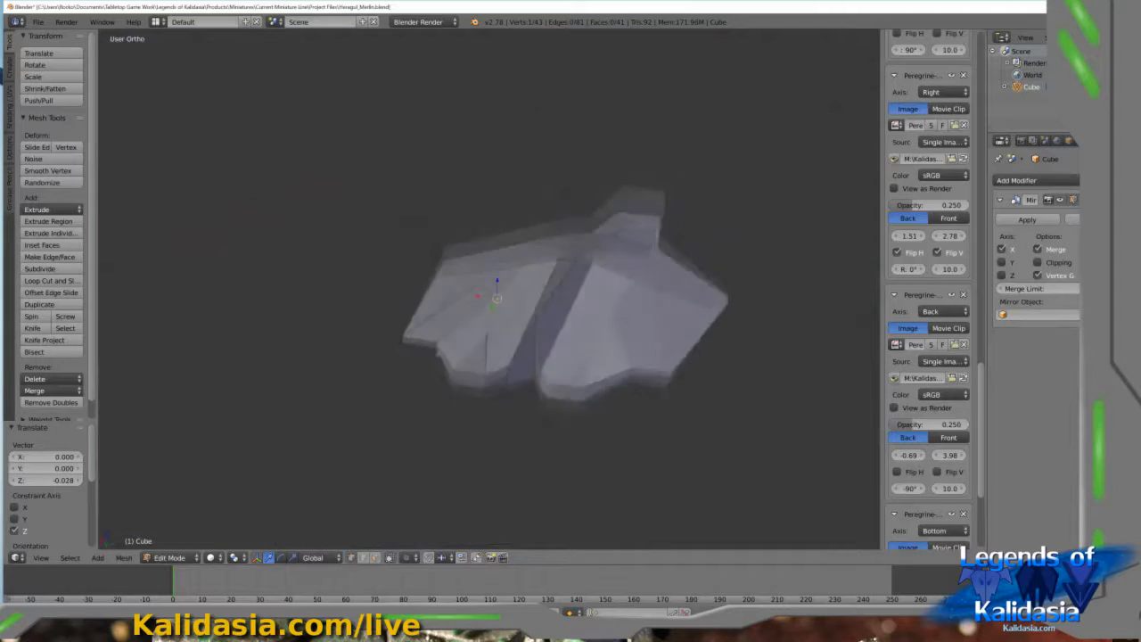
middle_drag(142, 397, 517, 320)
scroll(532, 385, up, 3)
middle_drag(406, 390, 499, 446)
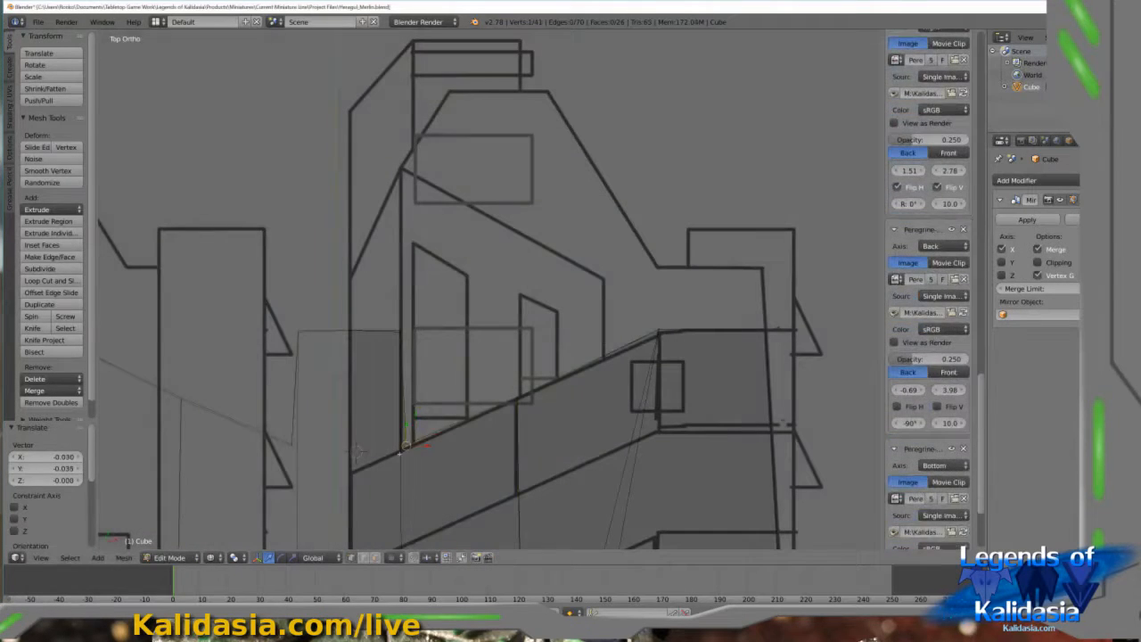
Move the two vertices at the inner notch corner by -0.014 in X and -0.013 in Y to follow the top-view reference lines
key(a)
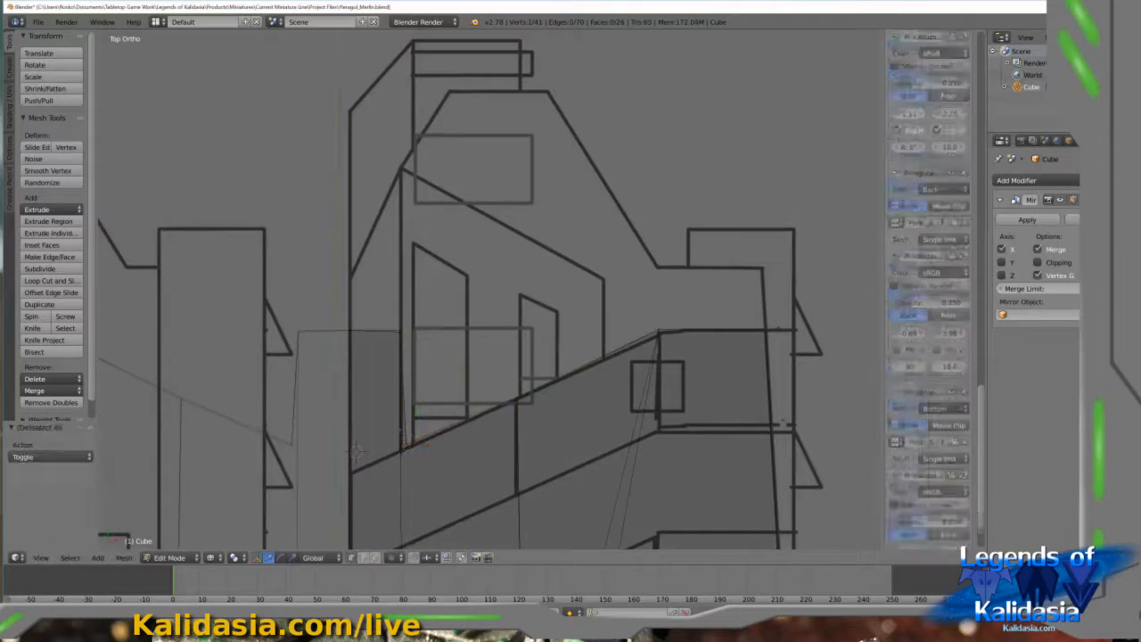
scroll(927, 294, down, 3)
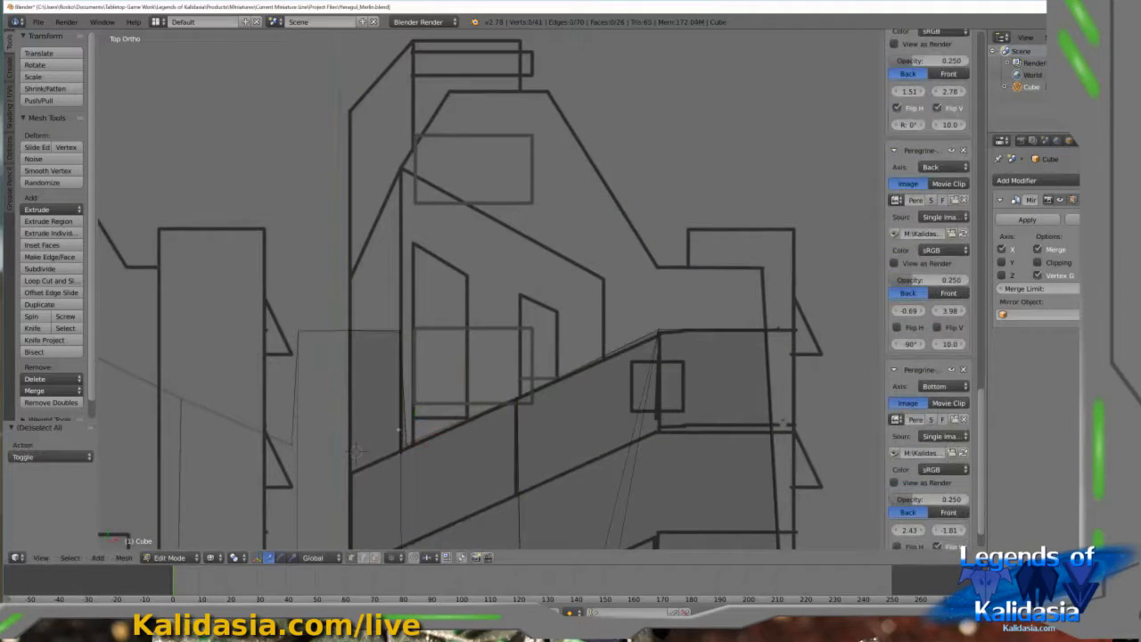
right_click(410, 447)
shift+right_click(419, 451)
key(g)
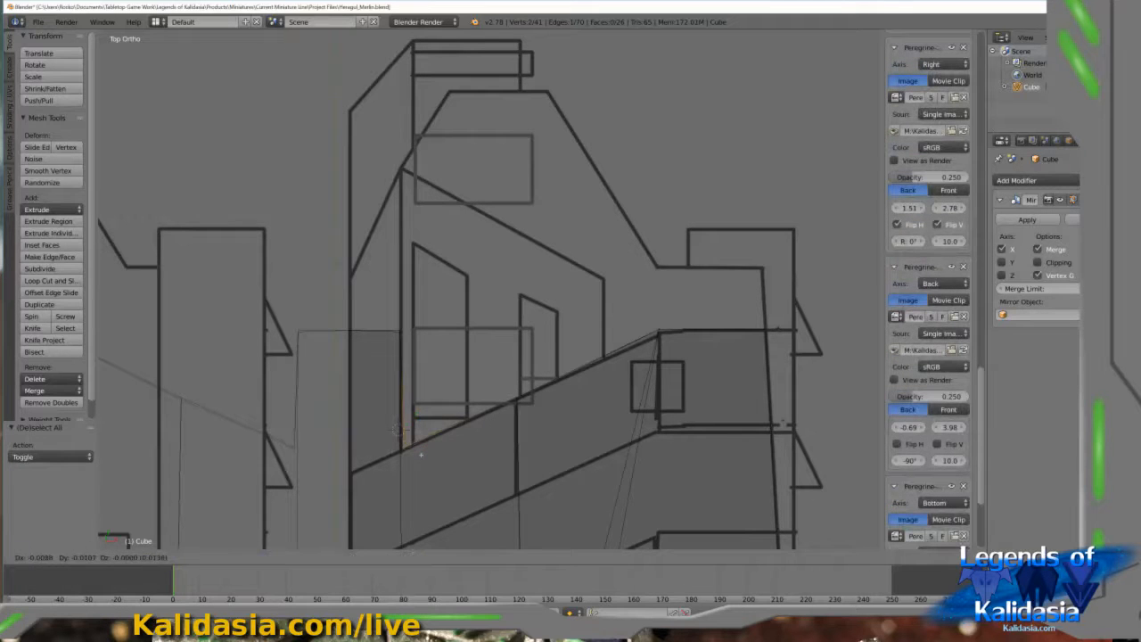
click(420, 456)
Subdivide the long upper edge running to the inner notch corner with one cut
mouse_move(420, 456)
middle_down()
mouse_move(509, 474)
mouse_move(473, 469)
mouse_move(678, 294)
middle_up()
key(z)
scroll(409, 443, down, 2)
middle_drag(409, 443, 451, 468)
scroll(450, 450, up, 2)
right_click(403, 373)
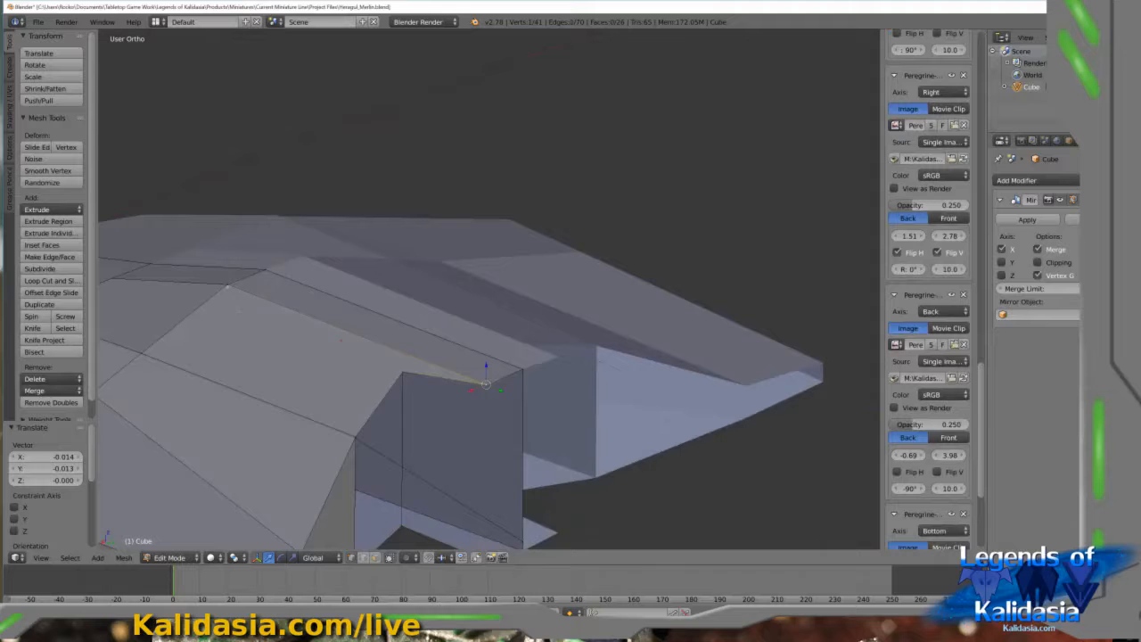
shift+right_click(228, 287)
middle_drag(379, 495, 403, 511)
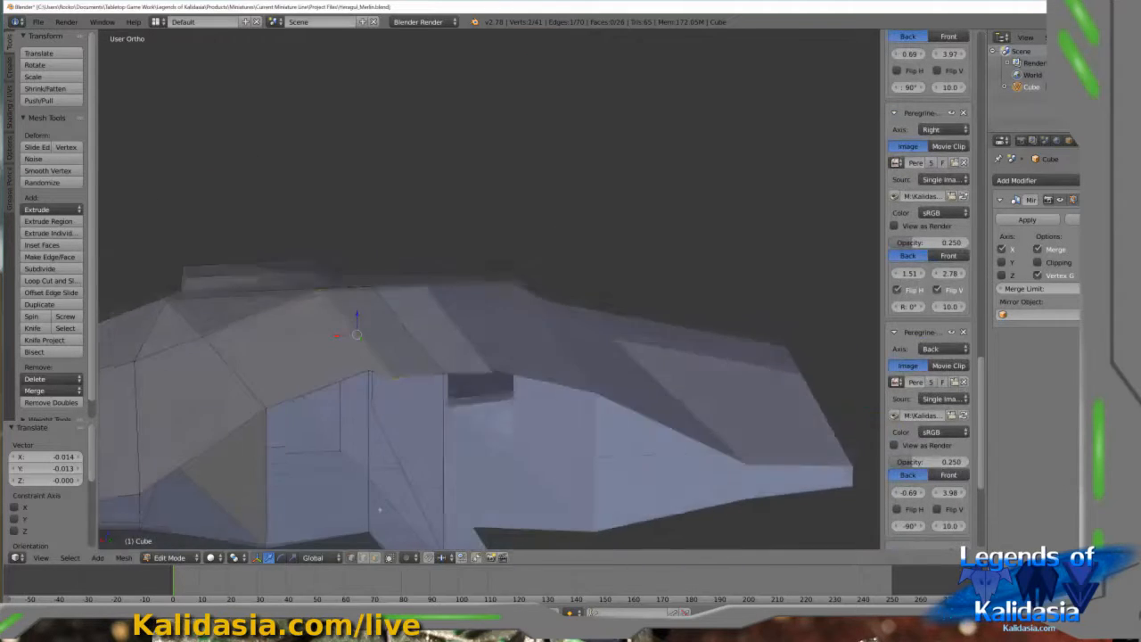
mouse_move(385, 415)
middle_down()
mouse_move(426, 437)
mouse_move(388, 437)
middle_up()
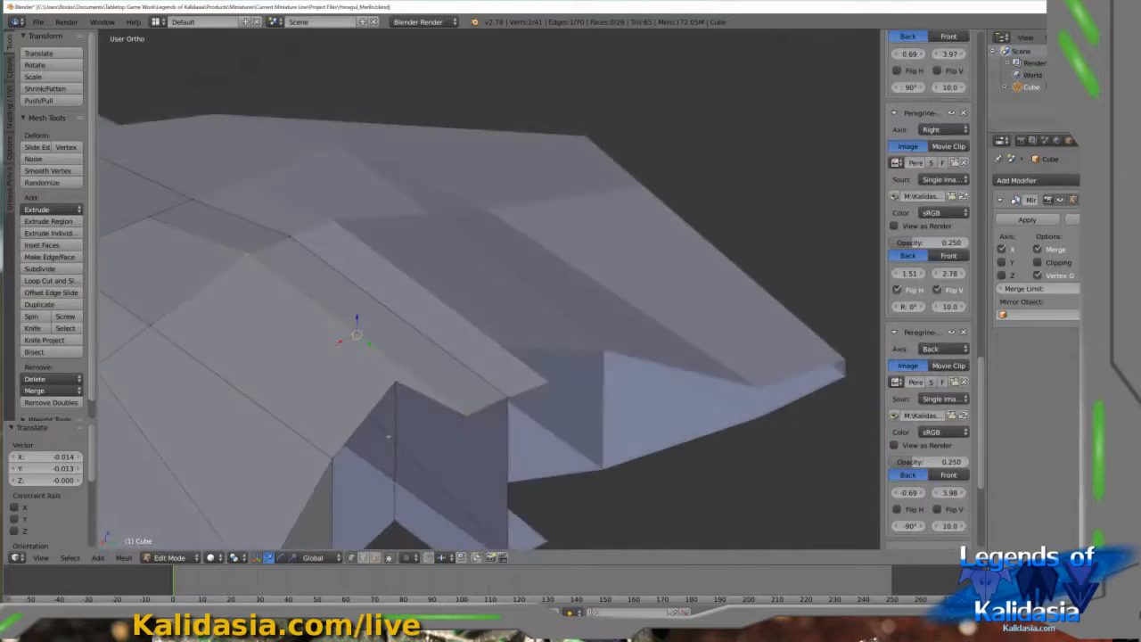
middle_drag(388, 384, 392, 409)
key(w)
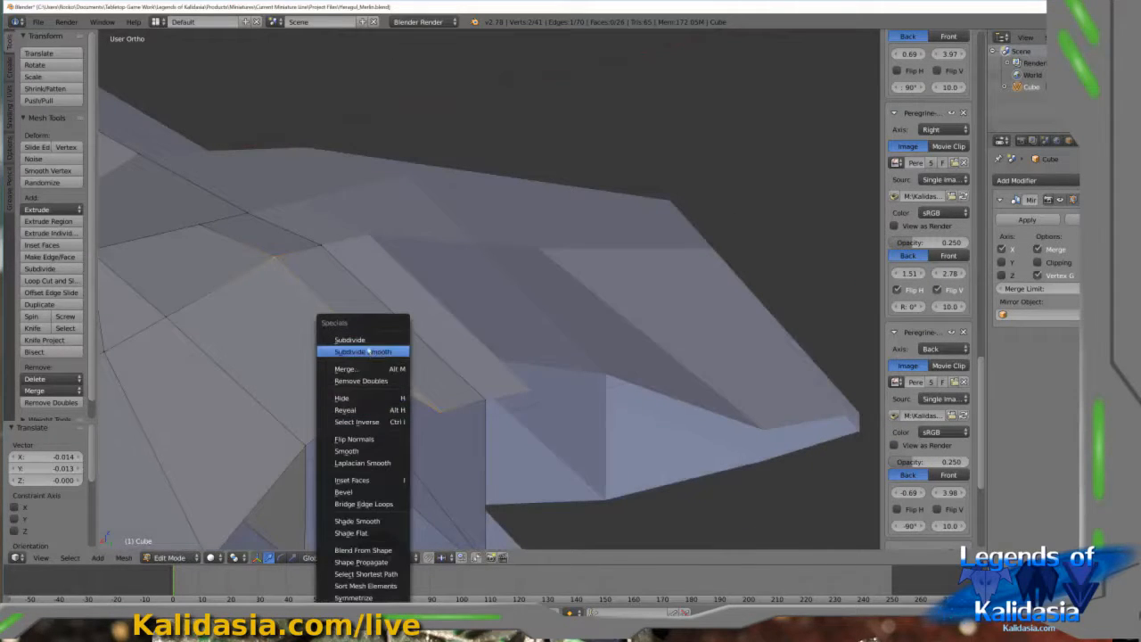
click(352, 340)
scroll(929, 294, down, 2)
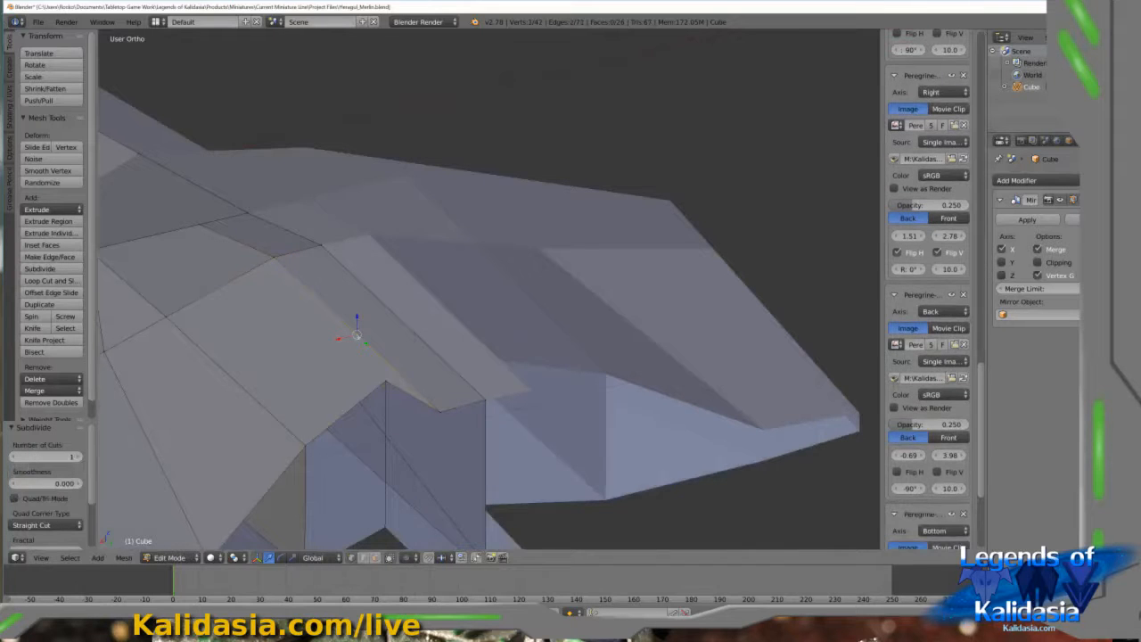
Move the new midpoint vertex 0.215 along Y to the notch line in the top-view reference plan
key(KP_7)
key(z)
scroll(929, 295, down, 3)
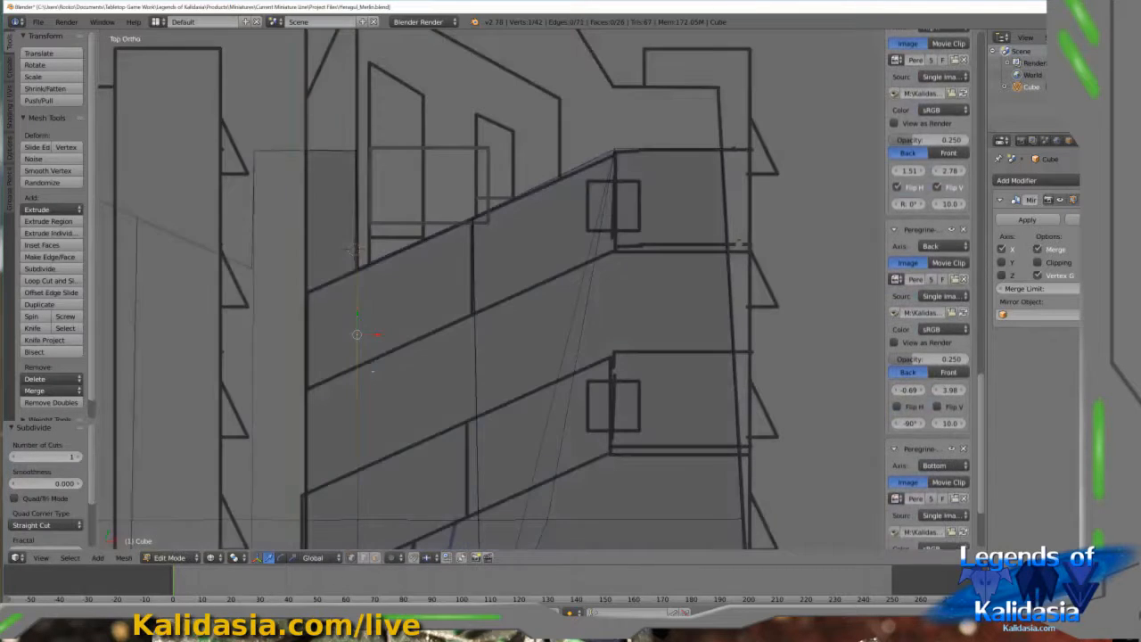
key(g)
key(y)
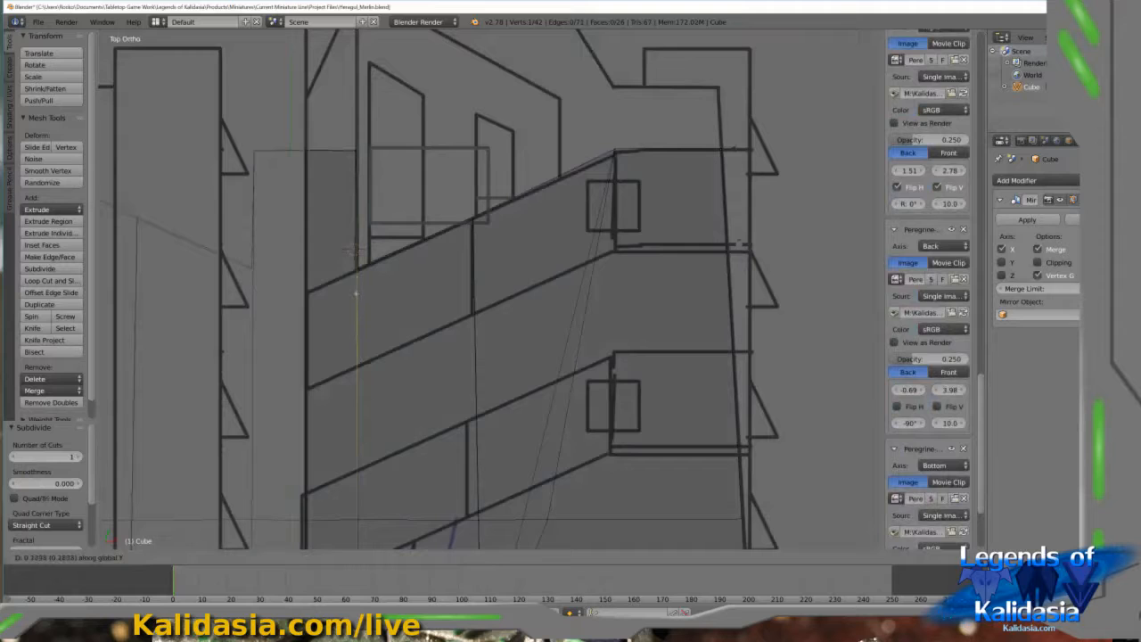
click(739, 243)
key(z)
middle_drag(739, 242, 607, 117)
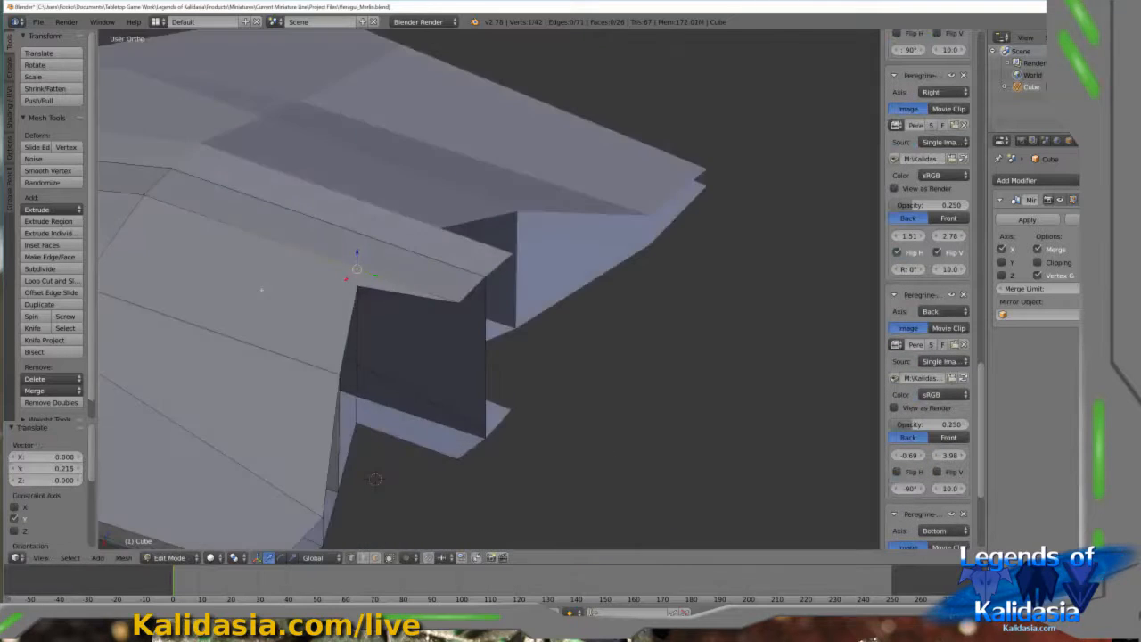
Raise the upper corner vertex of the notch wall along Z to meet the repositioned vertex on the upper edge
scroll(608, 117, up, 3)
right_click(266, 305)
key(a)
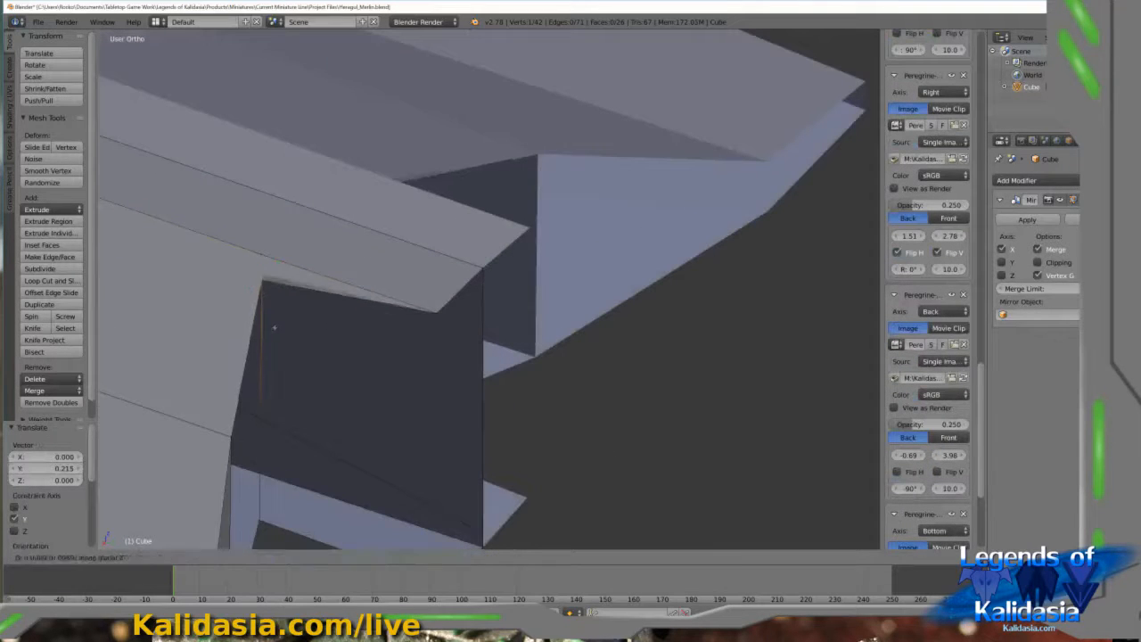
right_click(260, 259)
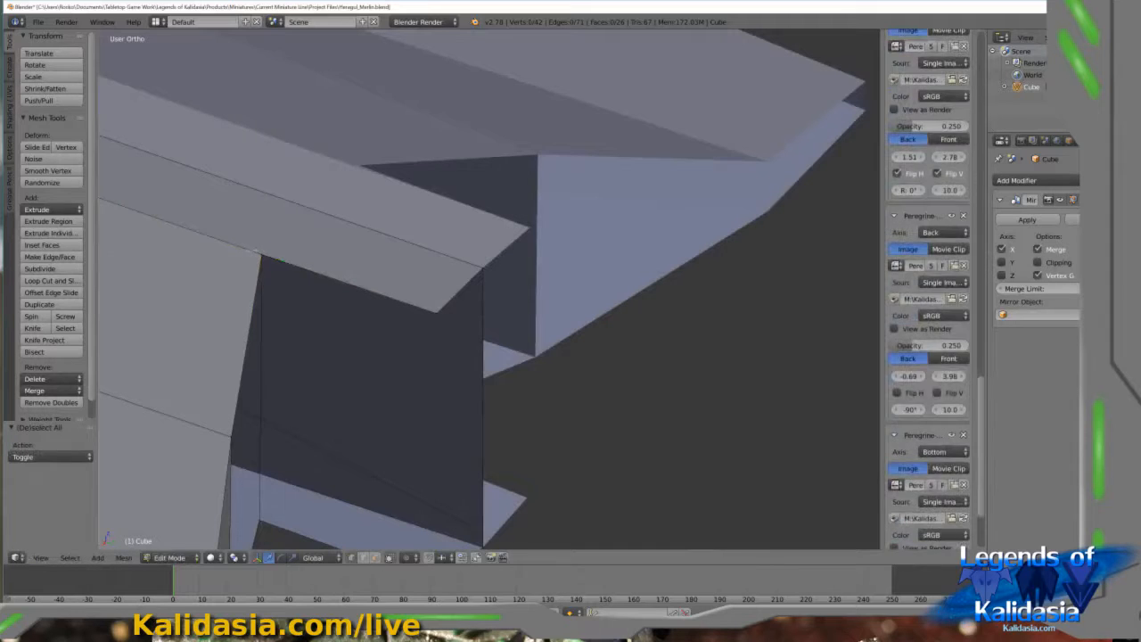
Merge the two selected vertices at the notch wall's upper corner at their center and save the file
key(alt+m)
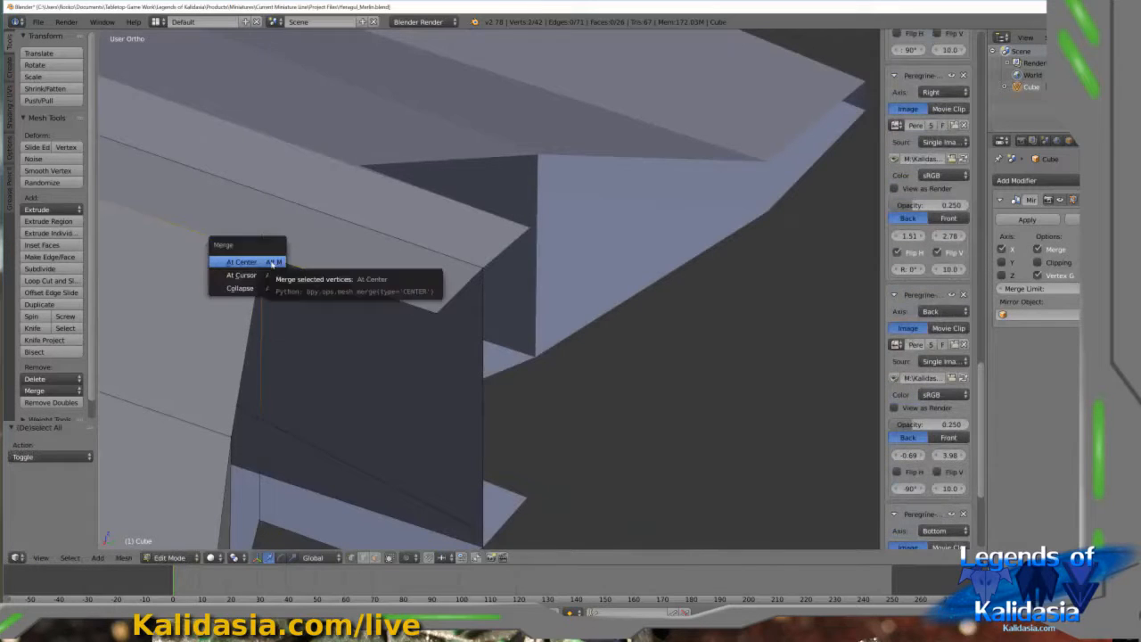
click(251, 258)
middle_drag(259, 258, 312, 410)
key(ctrl+s)
click(323, 363)
Raise the upper vertex on the hull side behind the nose by 0.177 along Z in the front view
scroll(402, 407, down, 6)
right_click(254, 381)
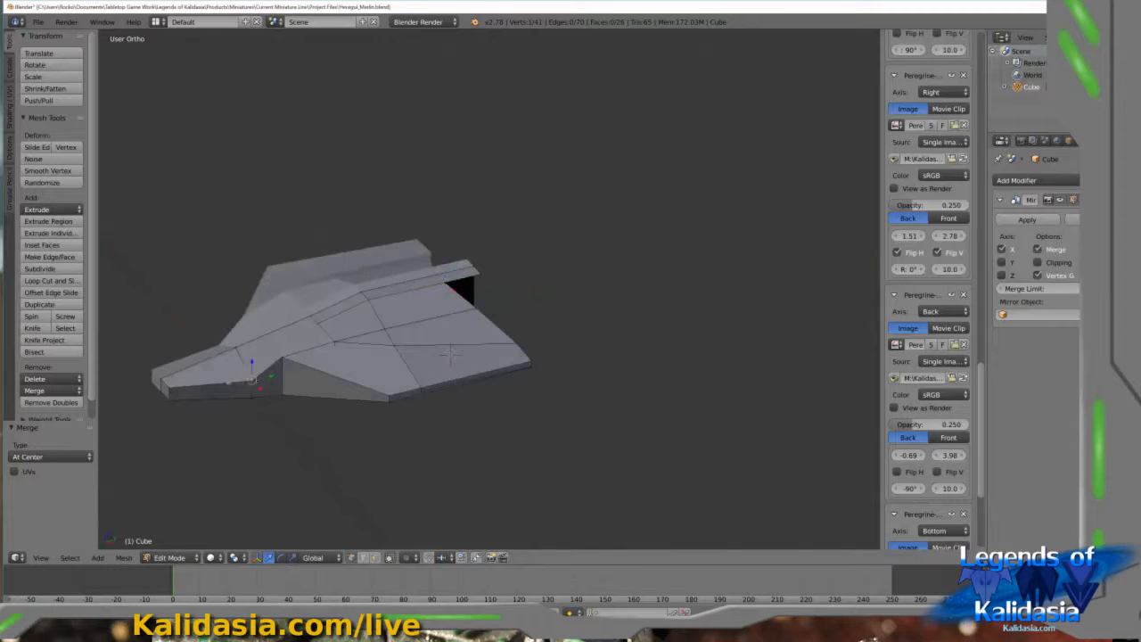
key(KP_1)
scroll(374, 362, up, 3)
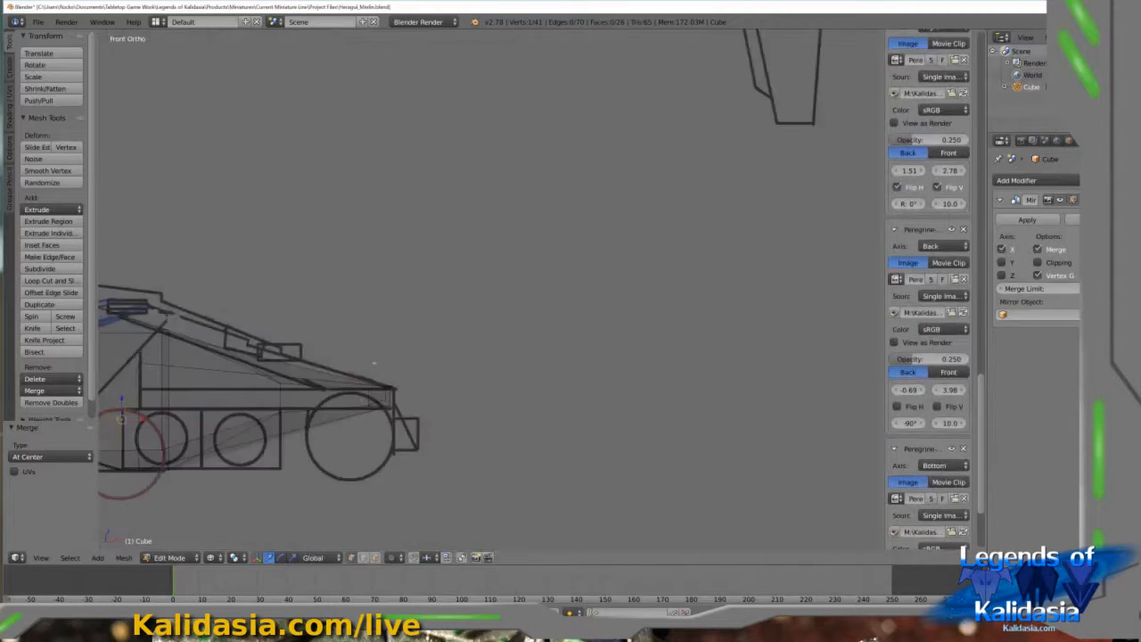
shift+middle_drag(374, 363, 673, 293)
scroll(673, 293, up, 4)
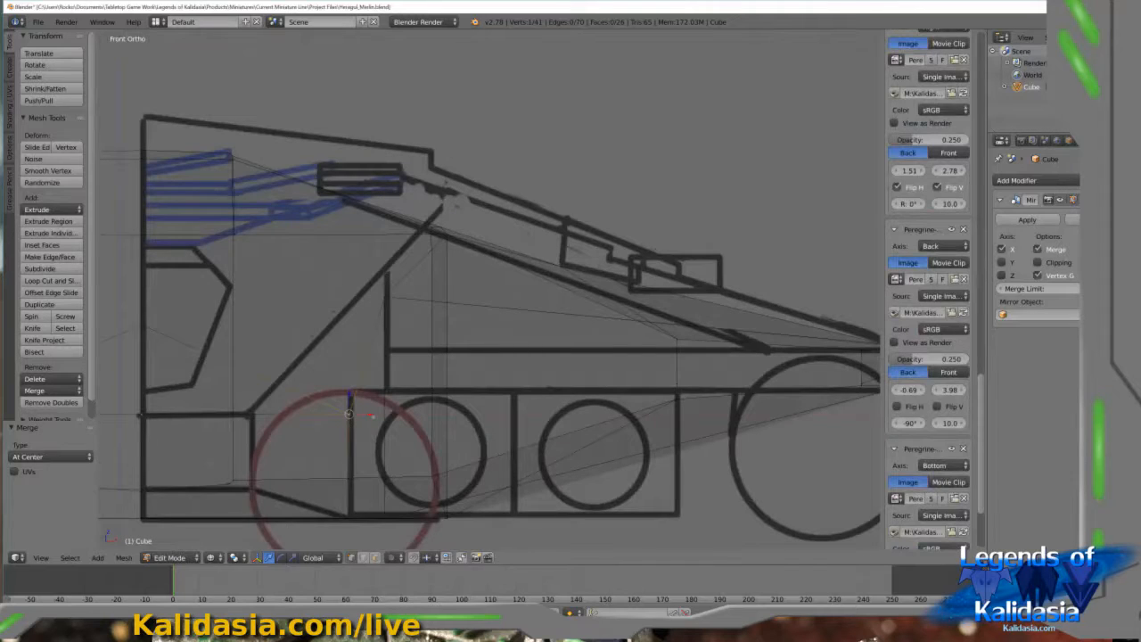
key(g)
key(z)
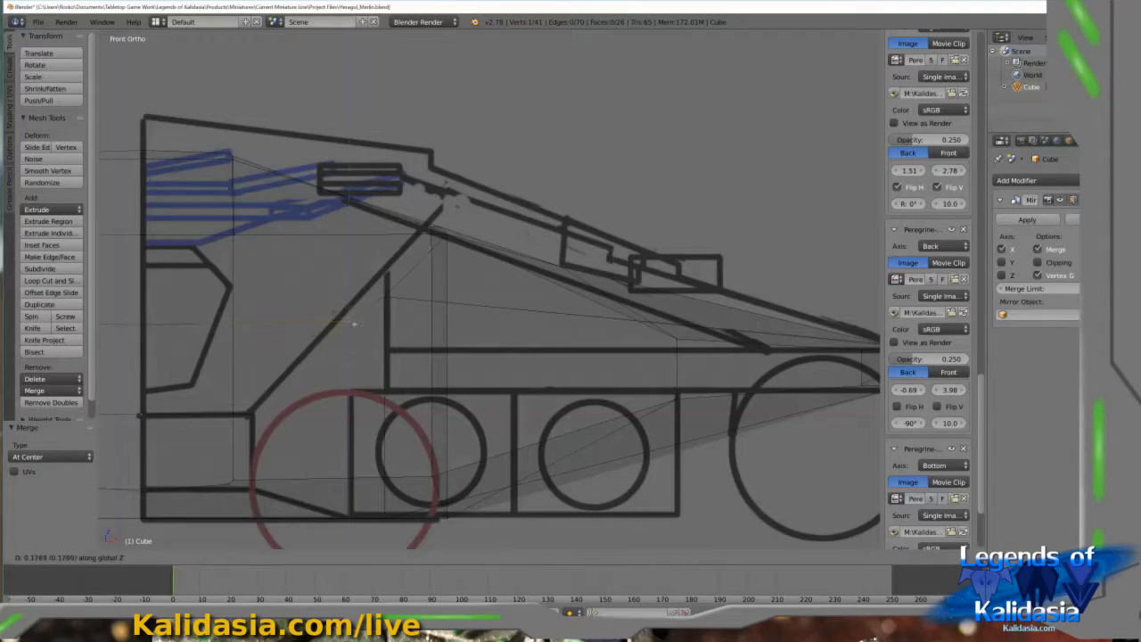
click(354, 324)
key(z)
key(z)
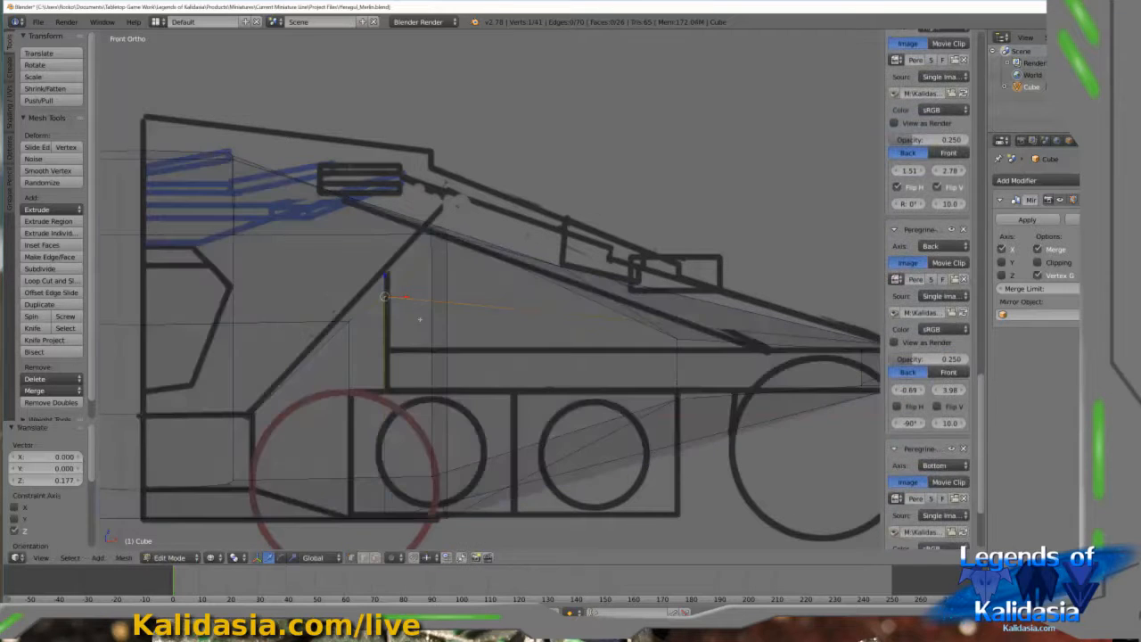
key(z)
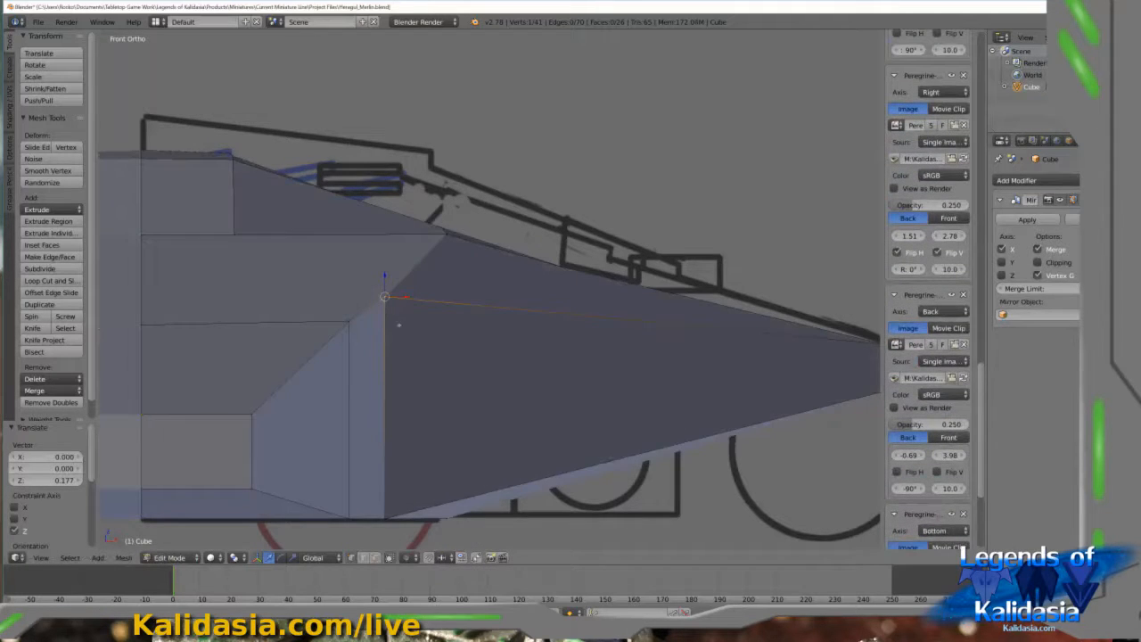
key(KP_7)
key(KP_1)
key(KP_3)
key(z)
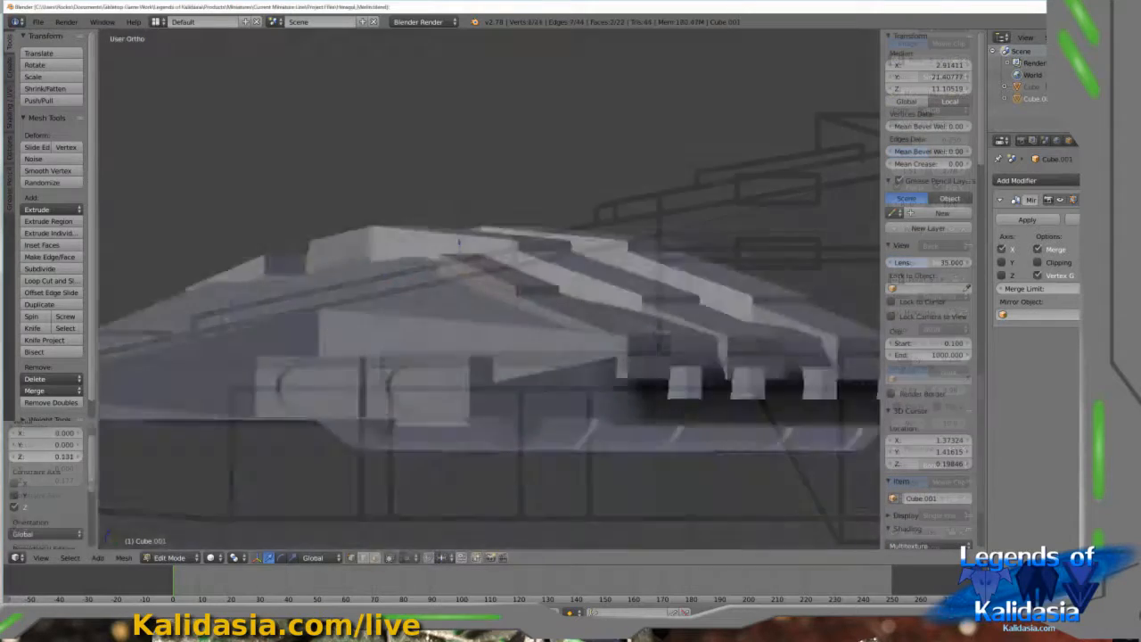
Move the new cube's outer side vertices along X to the narrow panel's rear corner in the top-view plan
mouse_move(624, 267)
middle_down()
mouse_move(642, 410)
mouse_move(666, 354)
middle_up()
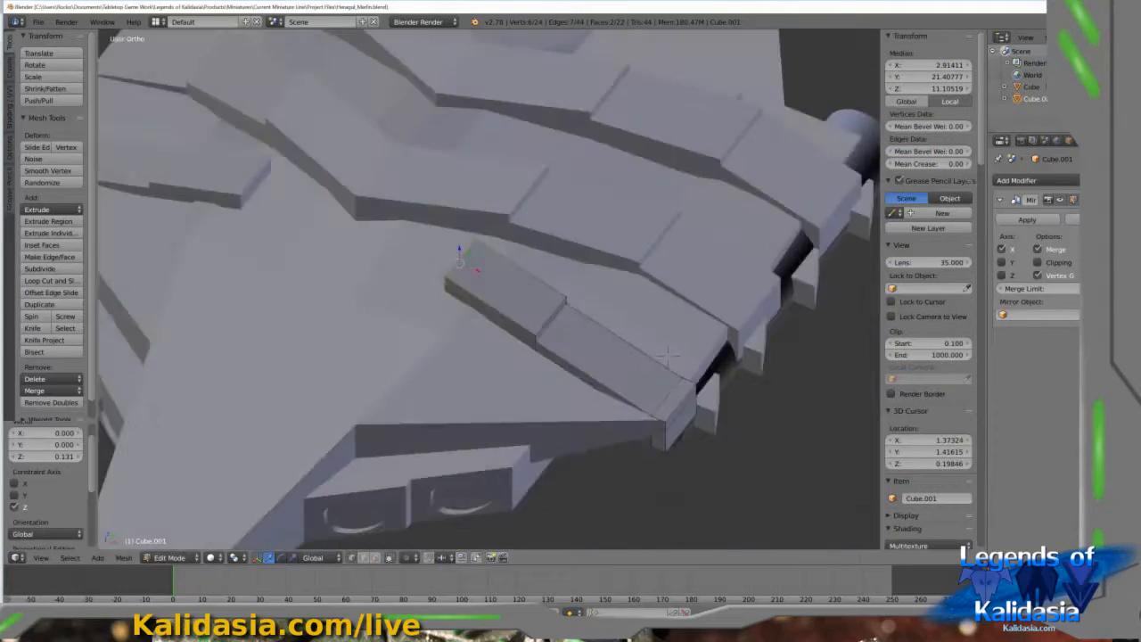
key(Tab)
key(KP_7)
shift+middle_drag(419, 450, 494, 326)
key(z)
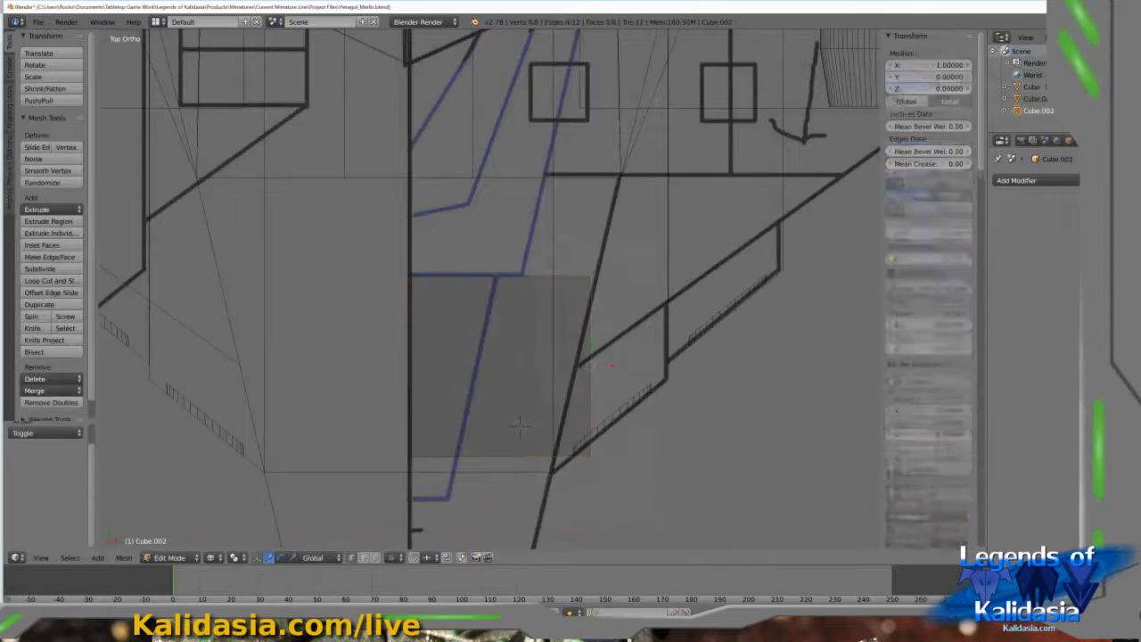
key(g)
key(x)
key(Return)
Move the block's four front vertices along Y to the panel's front line in the top-view plan
key(a)
key(b)
key(g)
key(y)
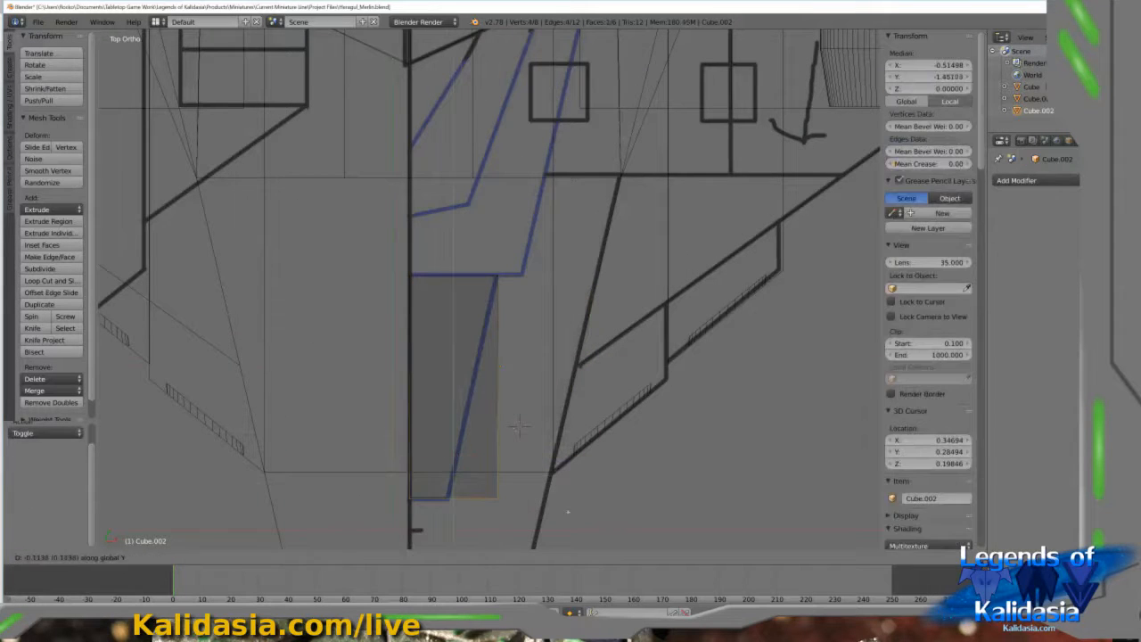
key(Return)
Shift the block's outer front vertices -0.129 along X to taper it along the slanted panel line
key(a)
key(b)
key(g)
key(x)
key(Return)
Lower the block's top vertices along Z to the side-view hull line, dropping the front pair by a further 0.125
key(z)
middle_drag(519, 419, 499, 321)
right_click(450, 416)
shift+right_click(414, 410)
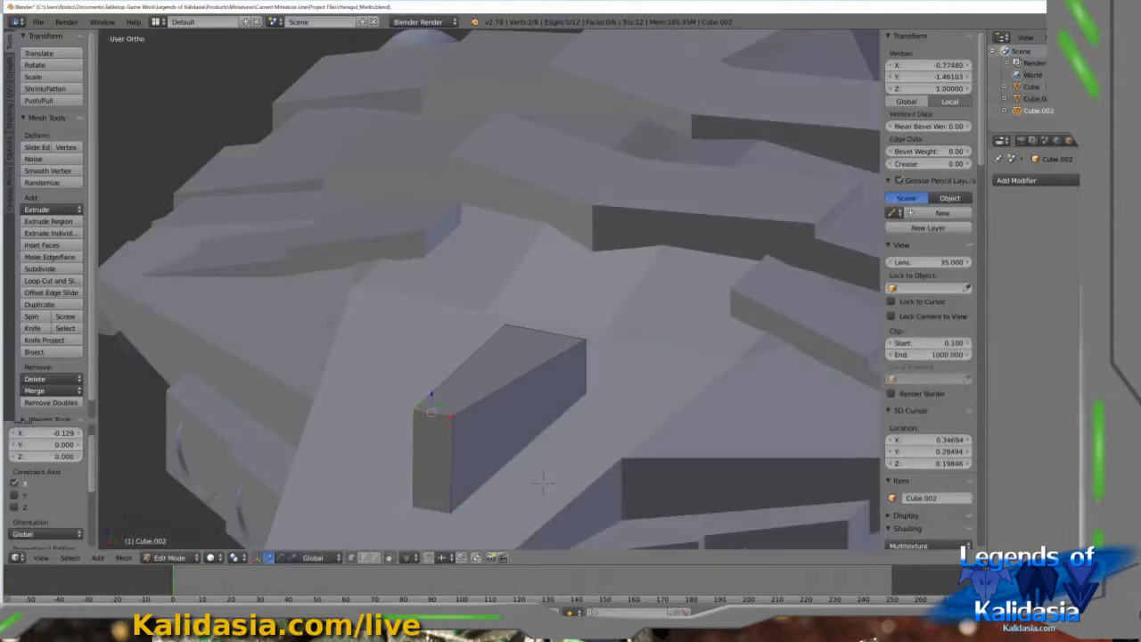
shift+right_click(585, 340)
shift+right_click(504, 328)
key(KP_3)
key(z)
key(g)
key(z)
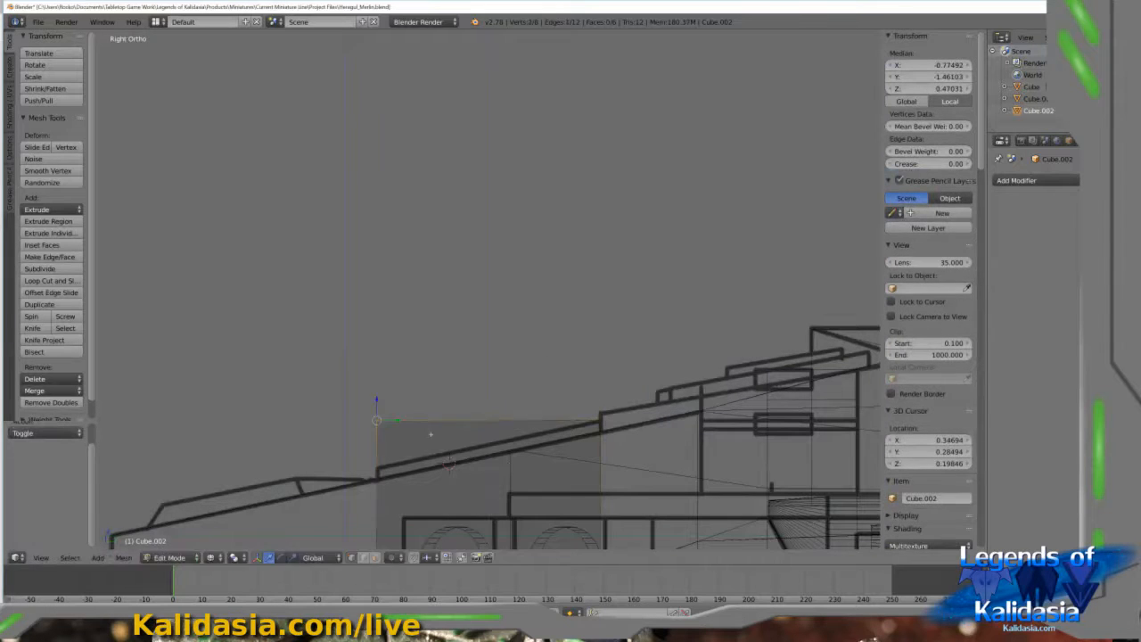
click(454, 479)
Examine how the tapered block sits in the hull from perspective, front and side views
middle_drag(454, 478, 418, 453)
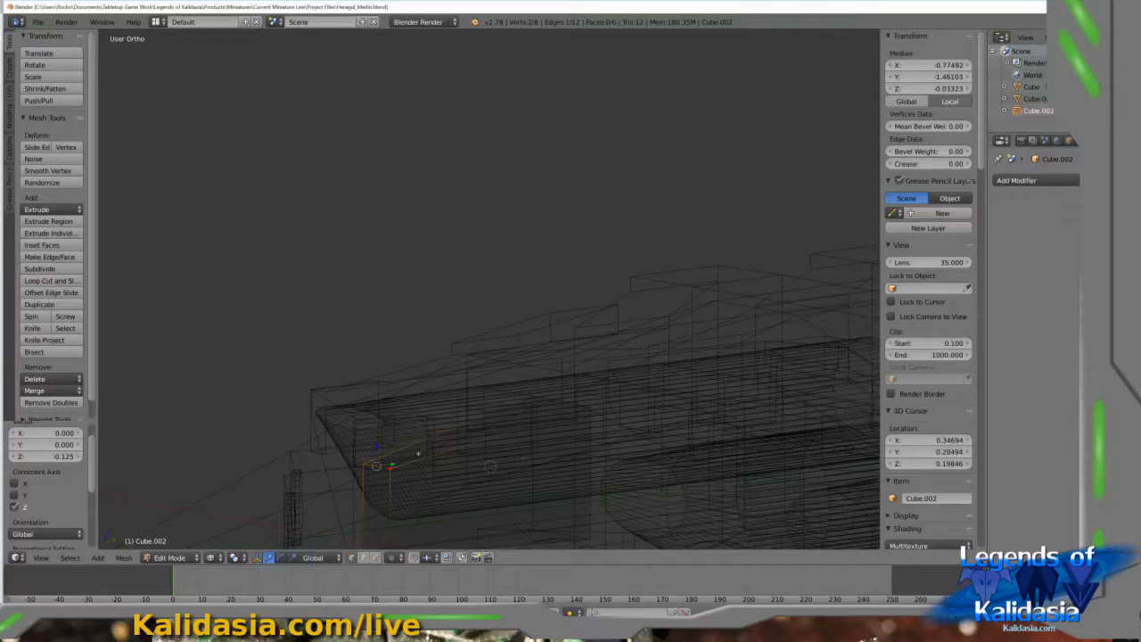
scroll(417, 454, up, 10)
key(z)
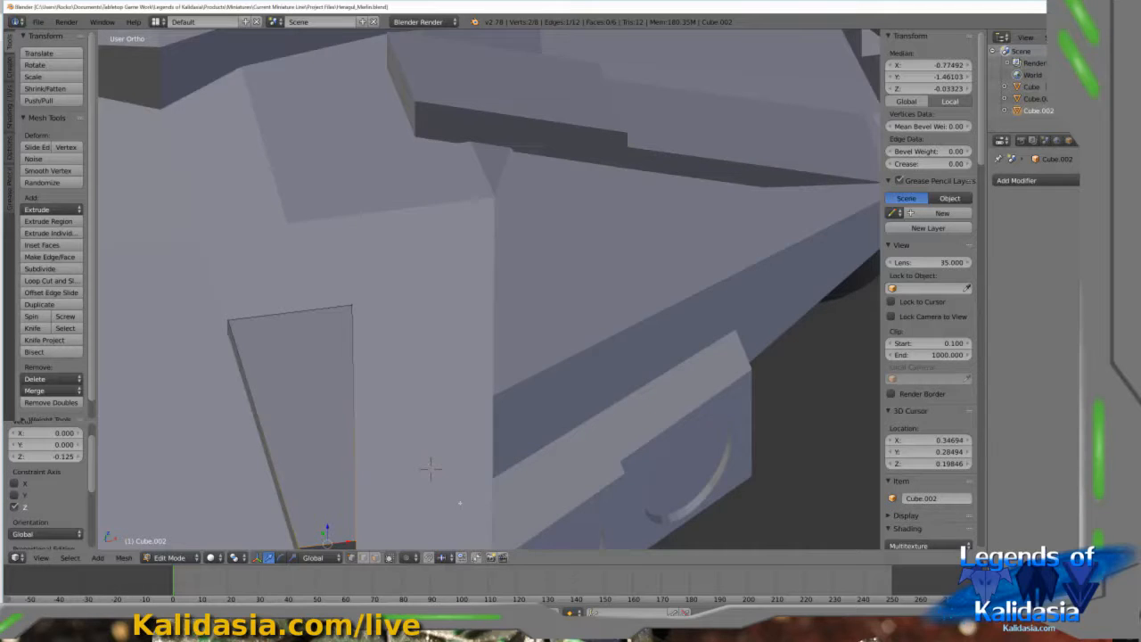
key(KP_1)
key(z)
key(z)
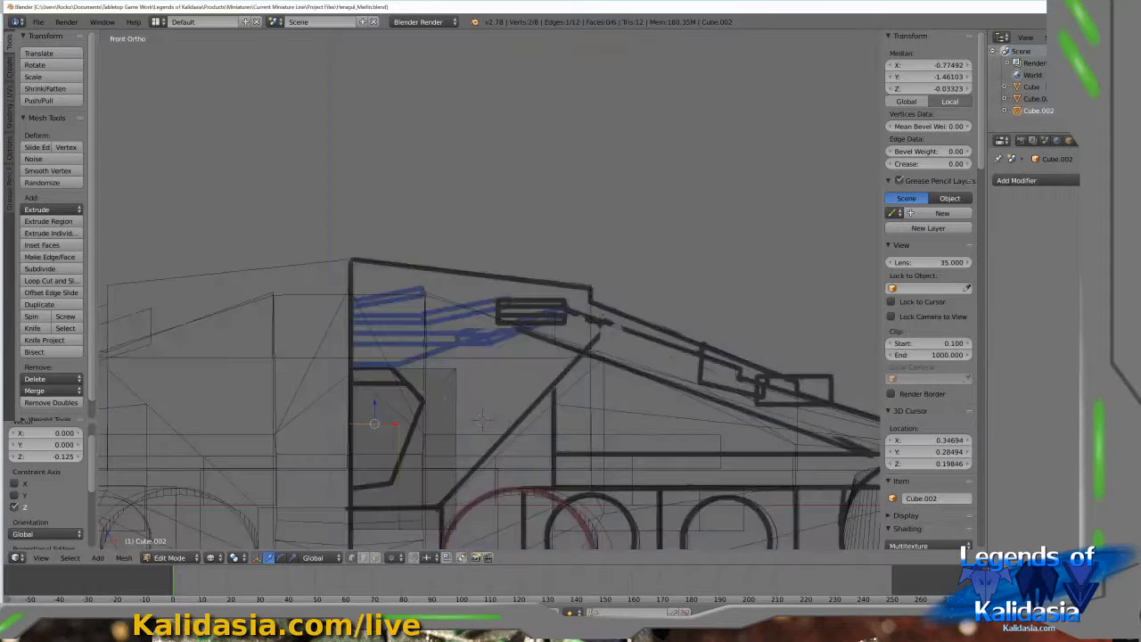
key(KP_3)
key(KP_1)
key(KP_3)
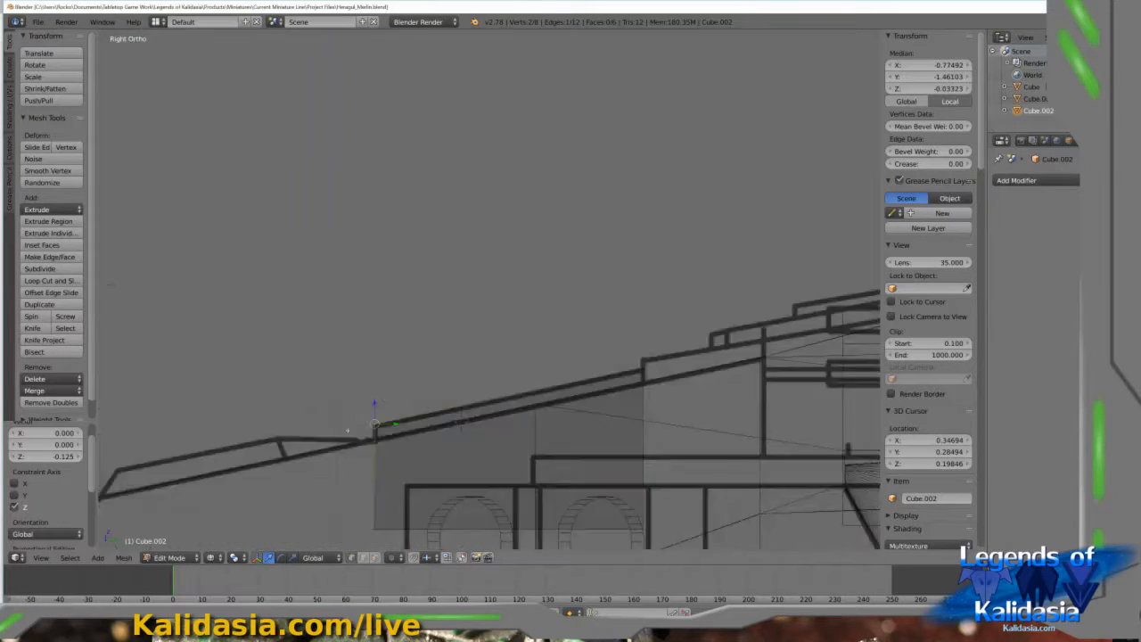
key(z)
middle_drag(348, 431, 422, 421)
Duplicate the tapered block in Object Mode and place the copy over the next panel outline toward the rear
key(a)
key(ctrl+z)
key(KP_7)
key(z)
key(Tab)
right_click(544, 323)
right_click(428, 330)
shift+middle_drag(428, 330, 460, 521)
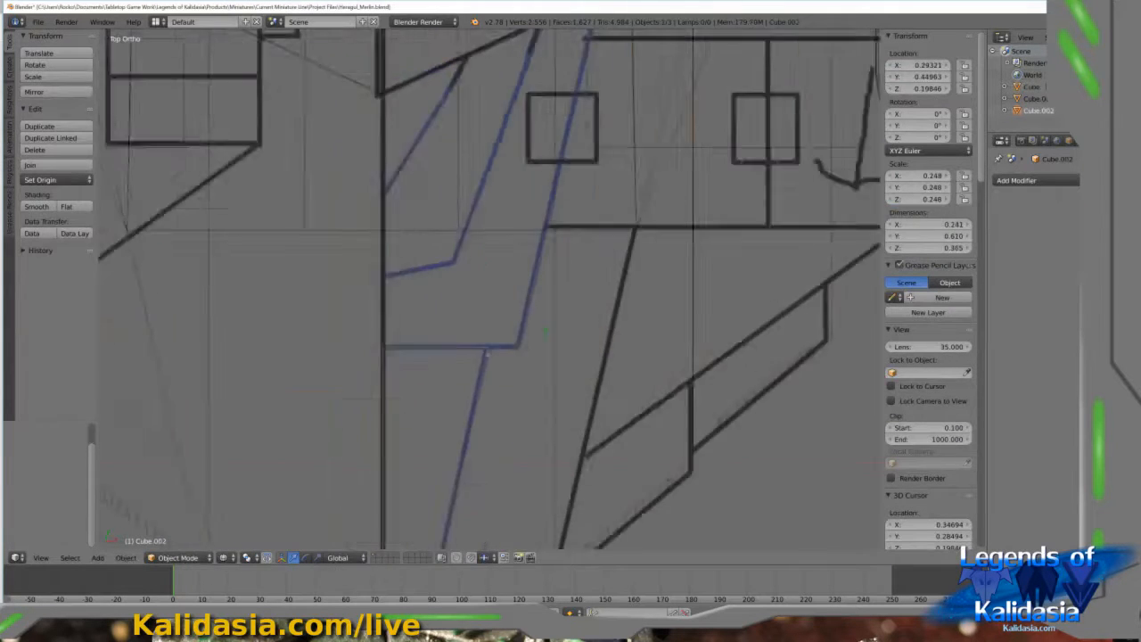
scroll(461, 521, down, 3)
key(shift+d)
click(493, 307)
Subtract the original tapered block from the hull with a boolean difference to cut the panel recess
right_click(472, 380)
shift+right_click(529, 425)
key(ctrl+shift+KP_Subtract)
key(z)
middle_drag(529, 425, 436, 390)
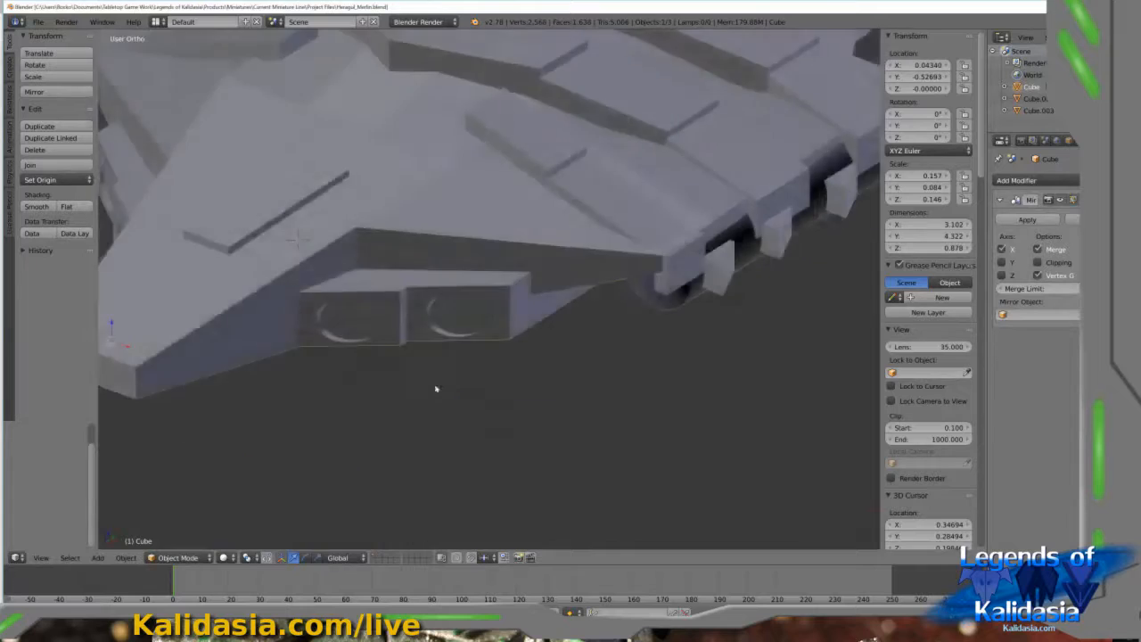
Move the duplicate block's outer vertices along X to the wider panel outline in the top-view plan
key(KP_7)
key(z)
right_click(486, 262)
scroll(486, 262, up, 5)
key(Tab)
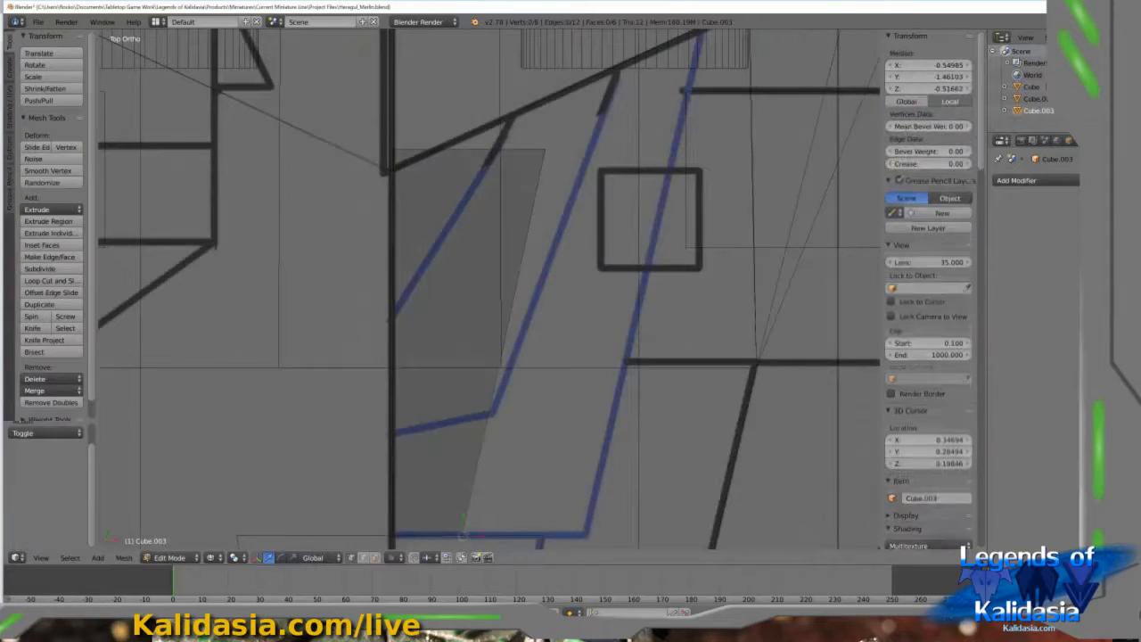
key(g)
key(x)
click(693, 402)
Move the duplicate block's four rear vertices along Y toward the panel's rear end in the top-view plan
shift+middle_drag(692, 402, 660, 545)
key(a)
key(b)
drag(335, 174, 685, 247)
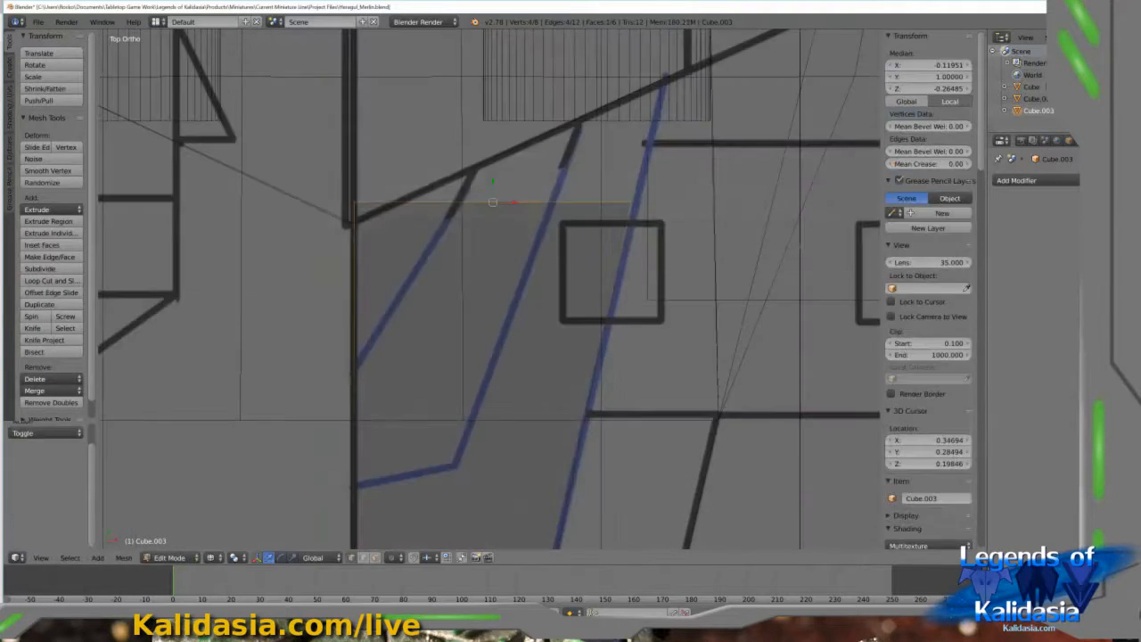
shift+middle_drag(686, 247, 646, 410)
key(g)
key(y)
click(646, 314)
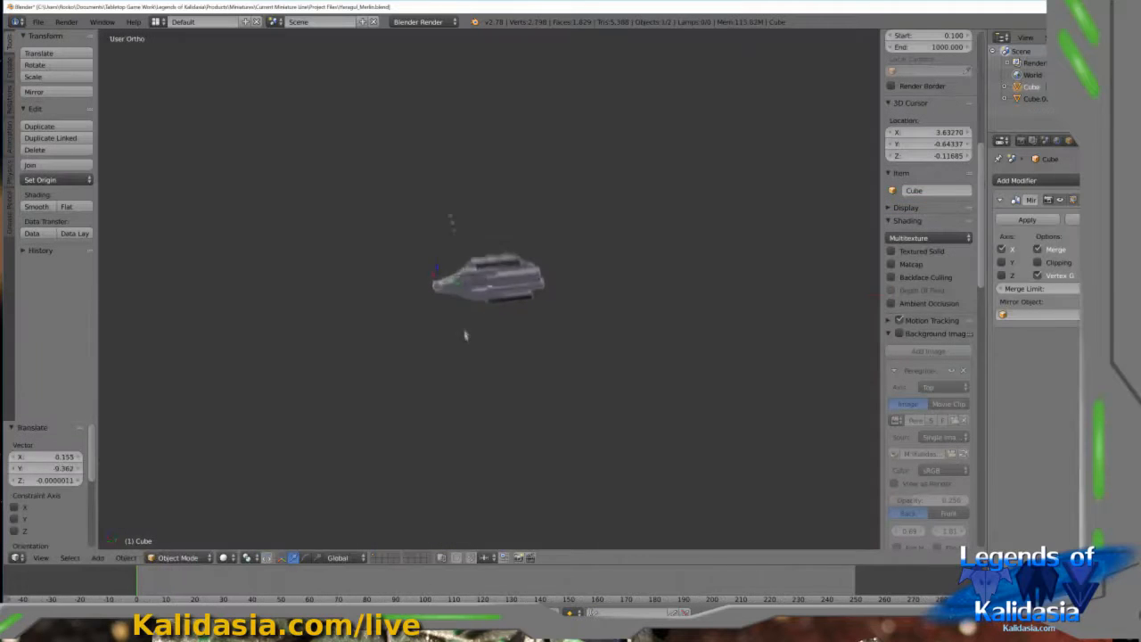
Inspect the detailed ship model from the top, side, front and rear
middle_drag(481, 311, 538, 354)
scroll(502, 423, up, 7)
key(KP_7)
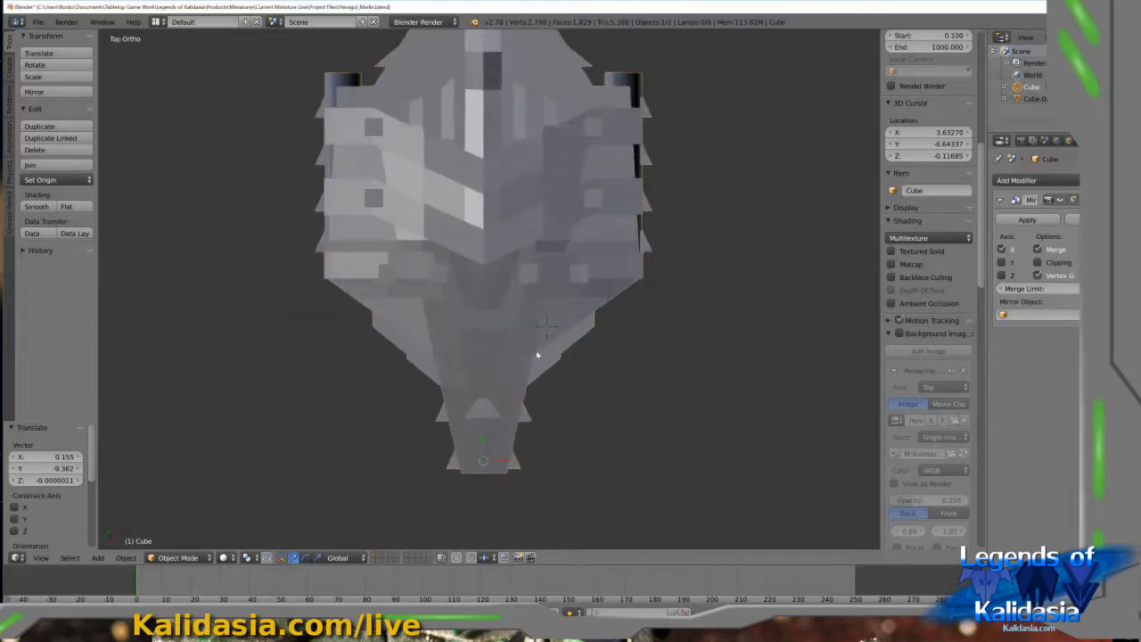
scroll(563, 306, down, 3)
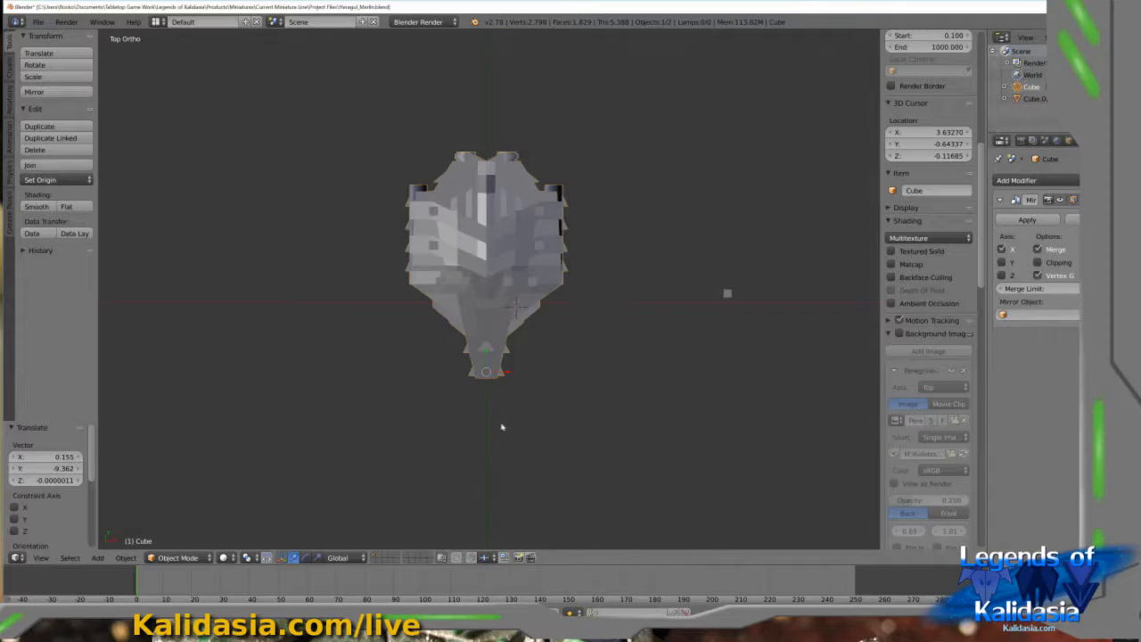
middle_drag(551, 428, 523, 333)
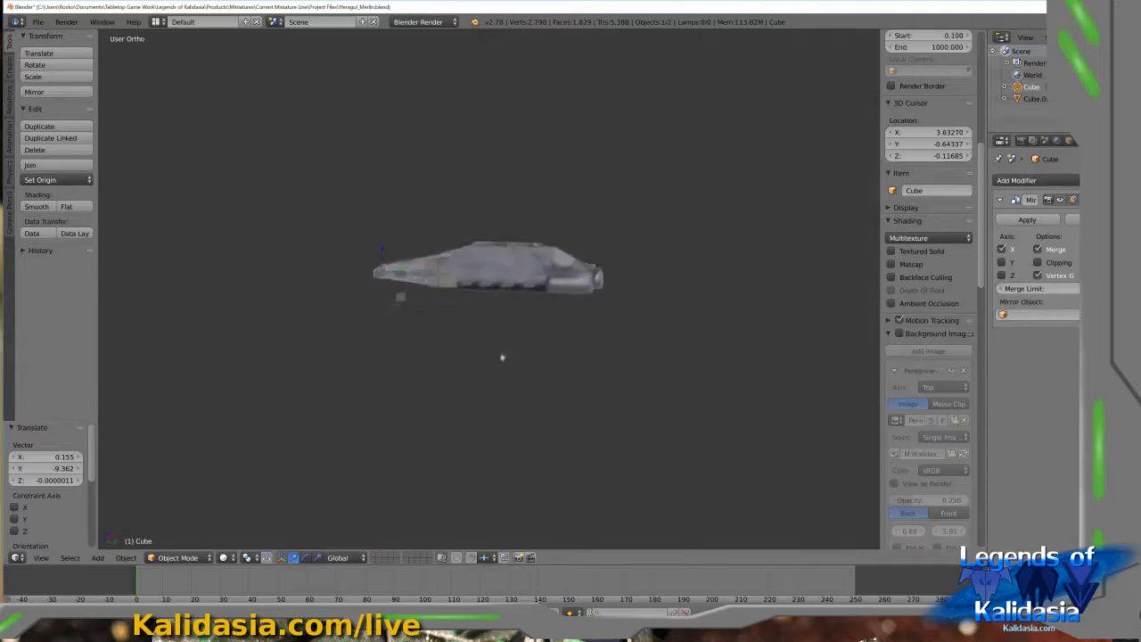
middle_drag(480, 382, 572, 347)
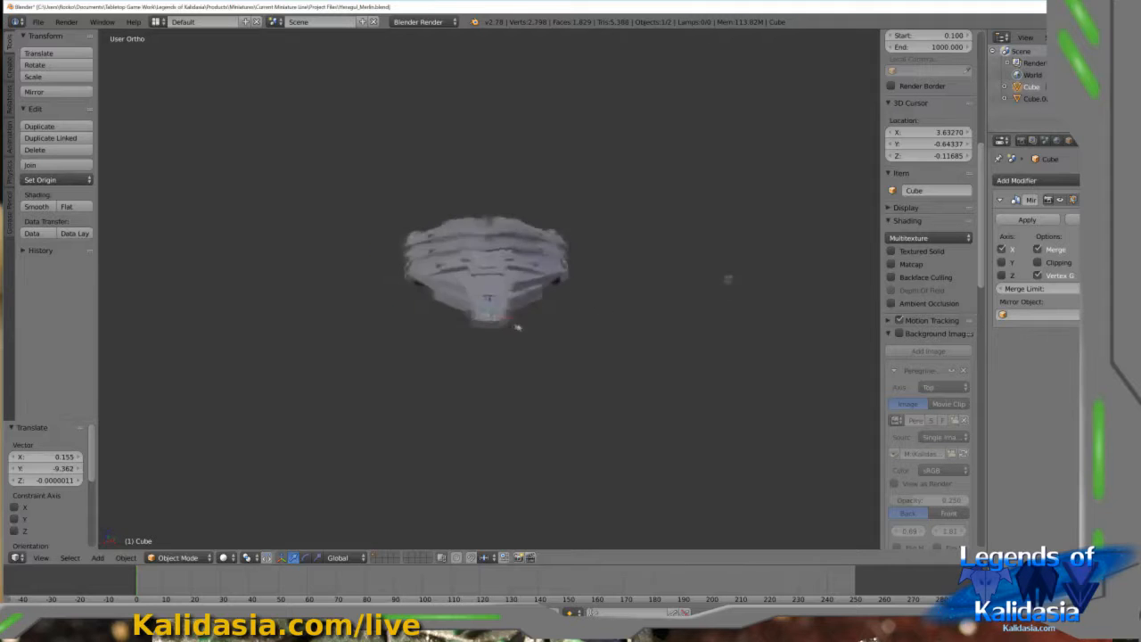
middle_drag(385, 330, 485, 354)
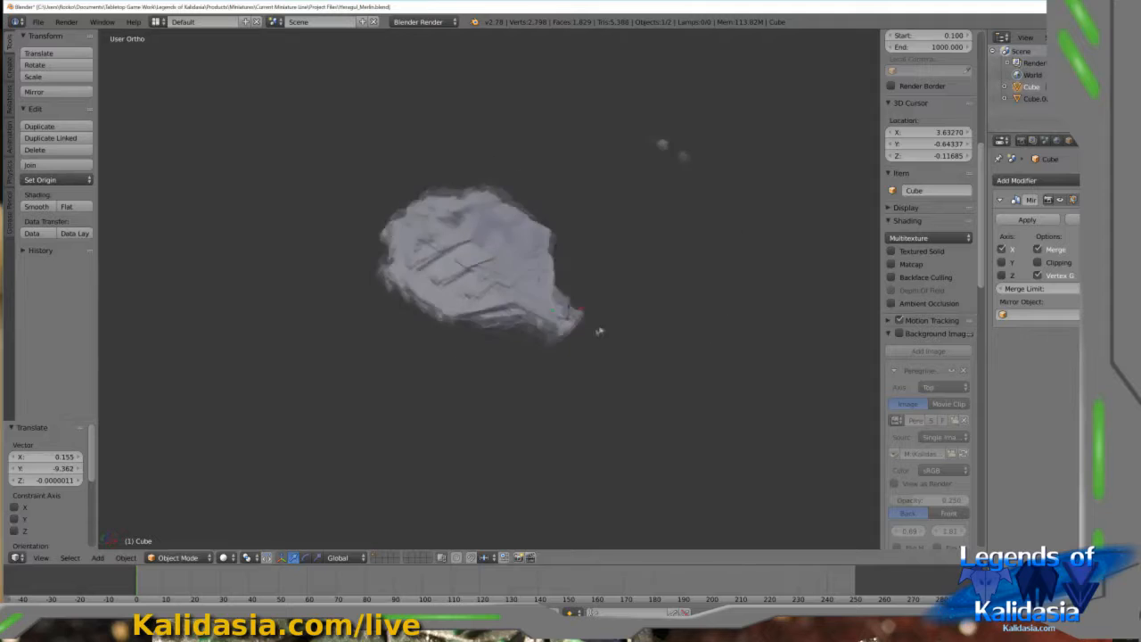
scroll(473, 267, up, 7)
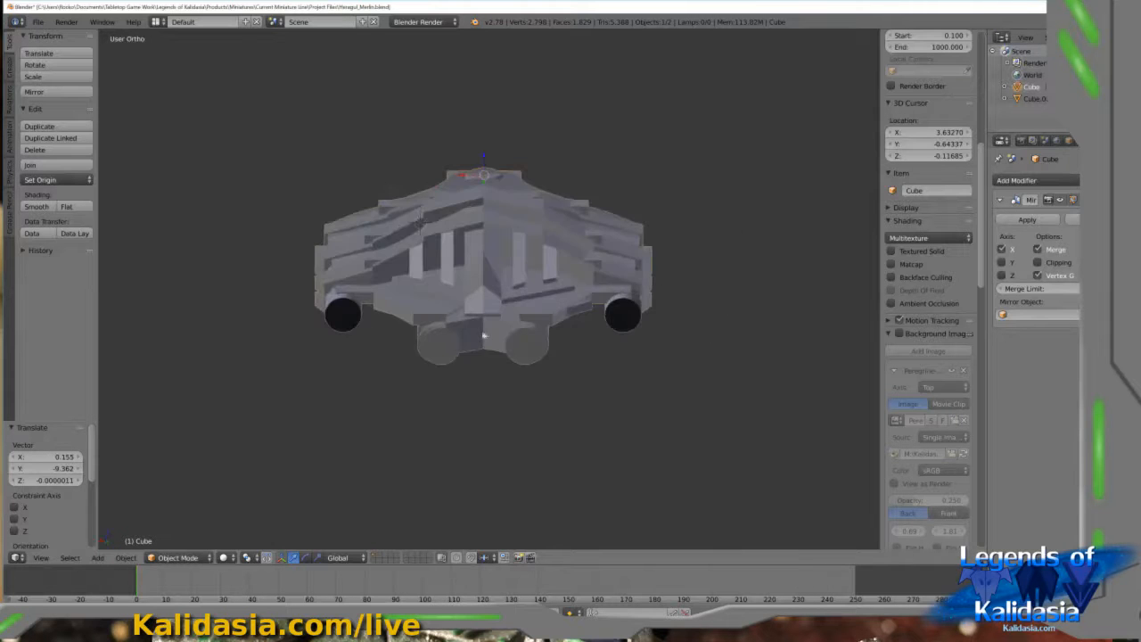
middle_drag(324, 298, 475, 318)
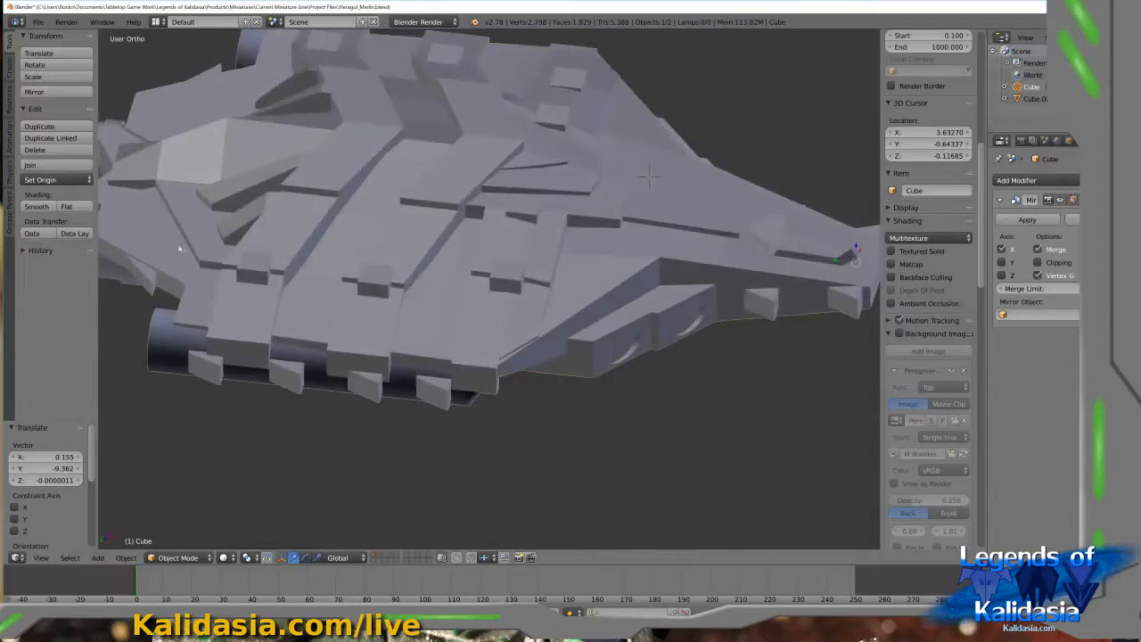
middle_drag(179, 250, 509, 270)
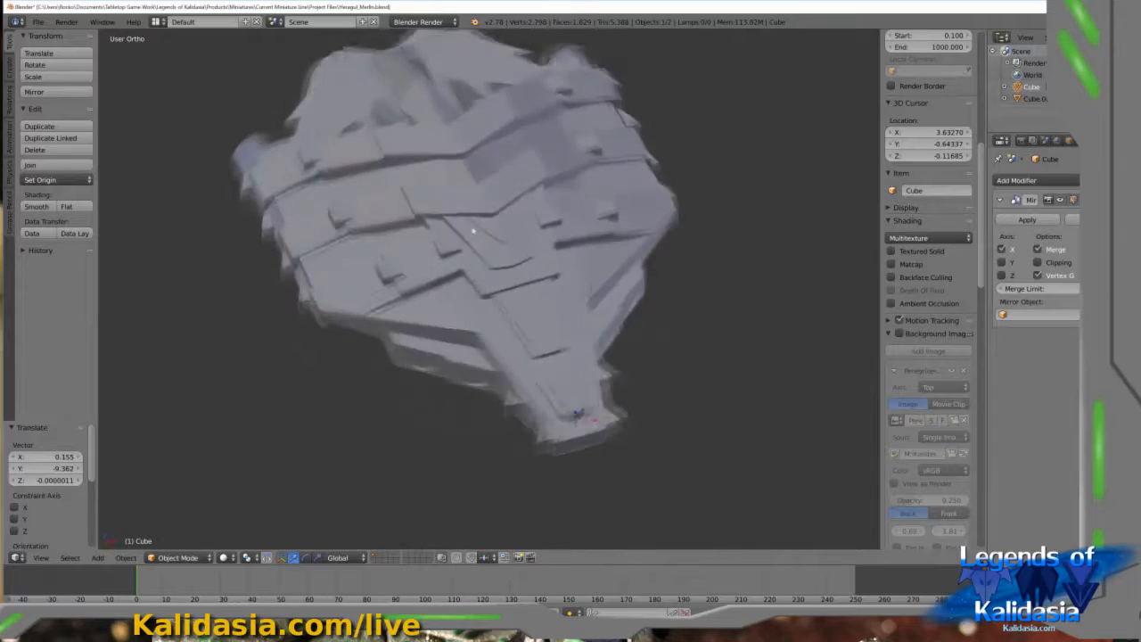
Save the project file of the detailed ship
middle_drag(486, 230, 465, 238)
middle_drag(203, 255, 279, 248)
click(38, 22)
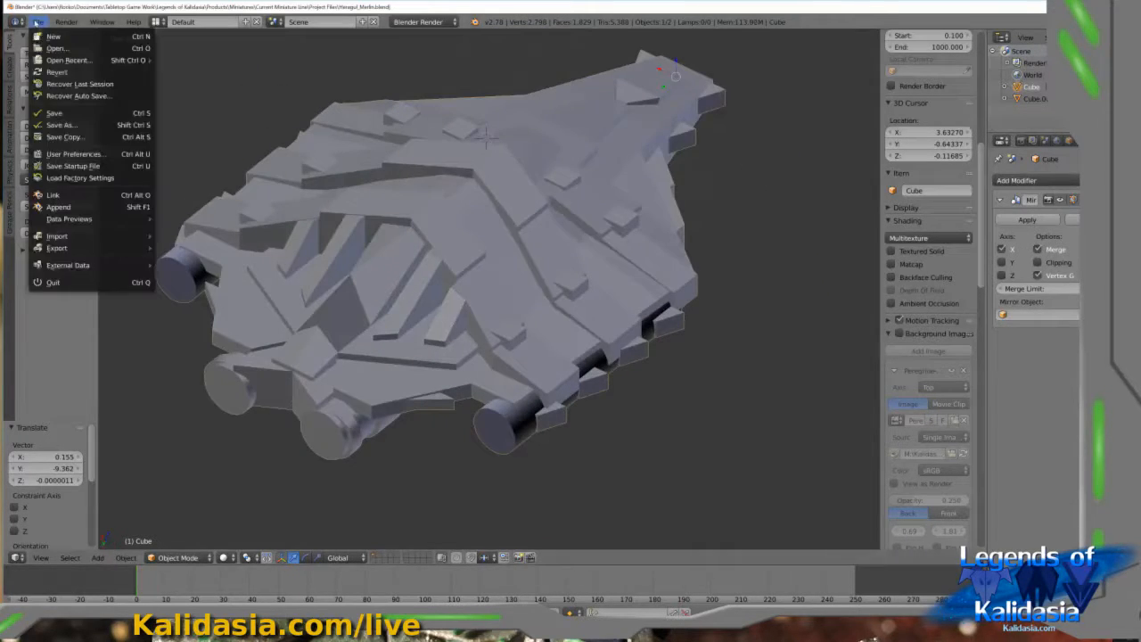
click(65, 113)
Review the ship's overall shape, surface panels and rear engines from all around
middle_drag(141, 293, 540, 315)
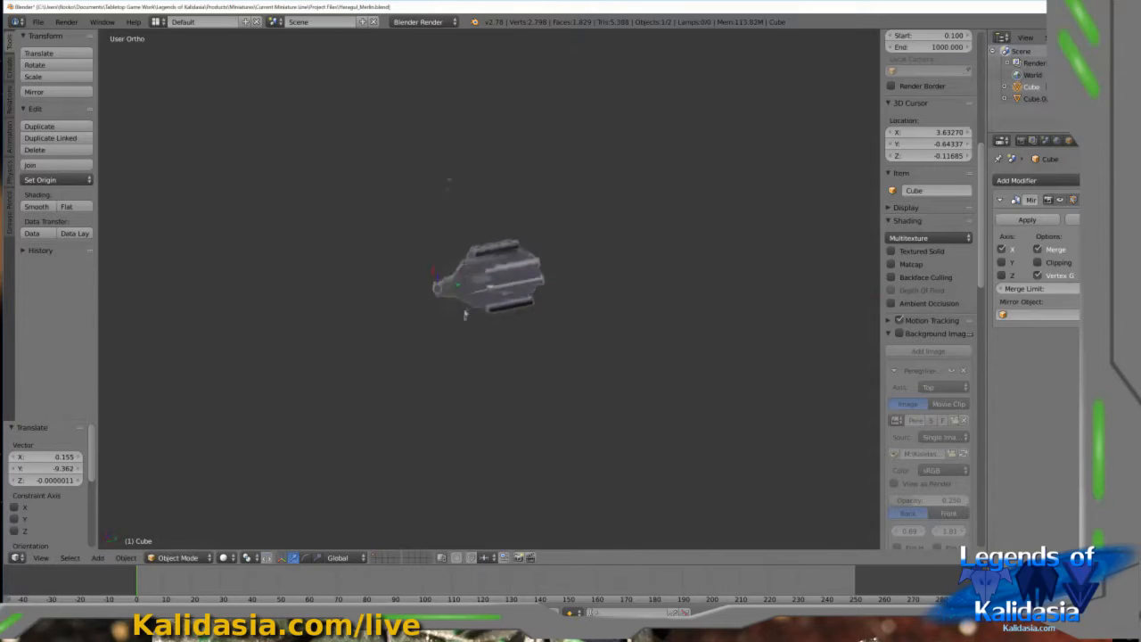
middle_drag(466, 314, 539, 354)
scroll(499, 419, up, 8)
key(KP_7)
scroll(534, 356, down, 5)
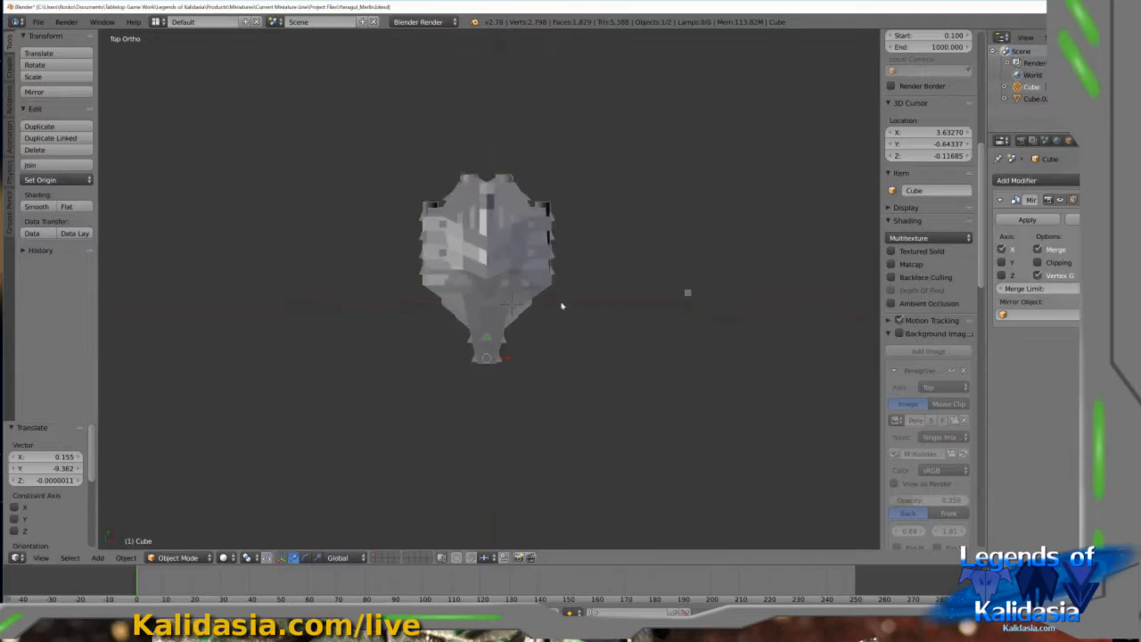
scroll(519, 331, up, 2)
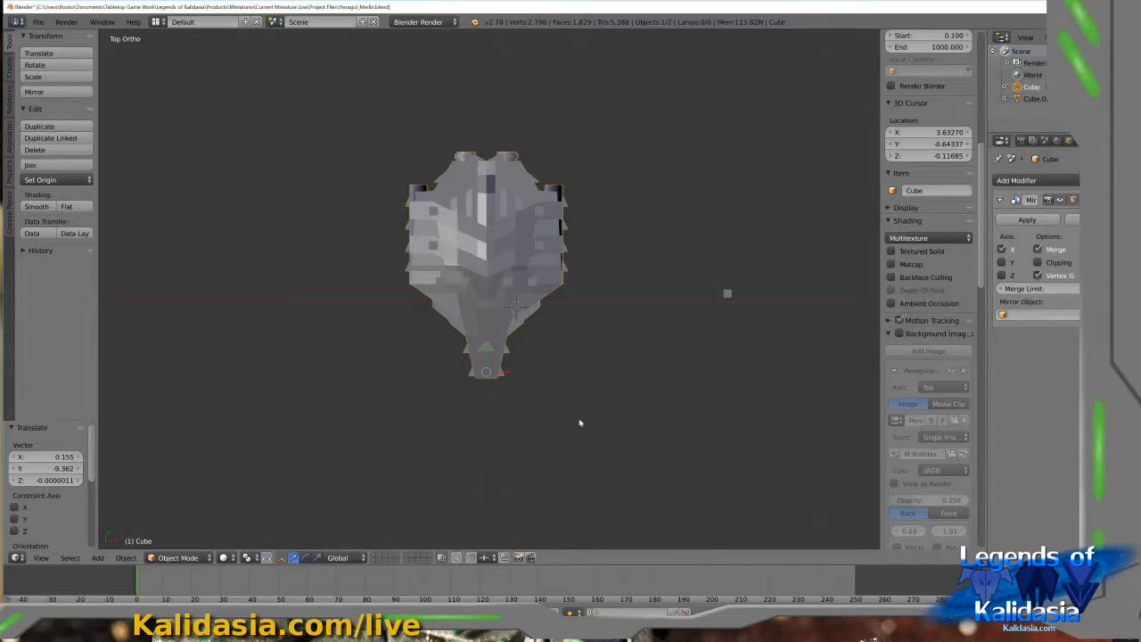
middle_drag(579, 422, 535, 320)
middle_drag(492, 367, 446, 393)
middle_drag(632, 362, 555, 339)
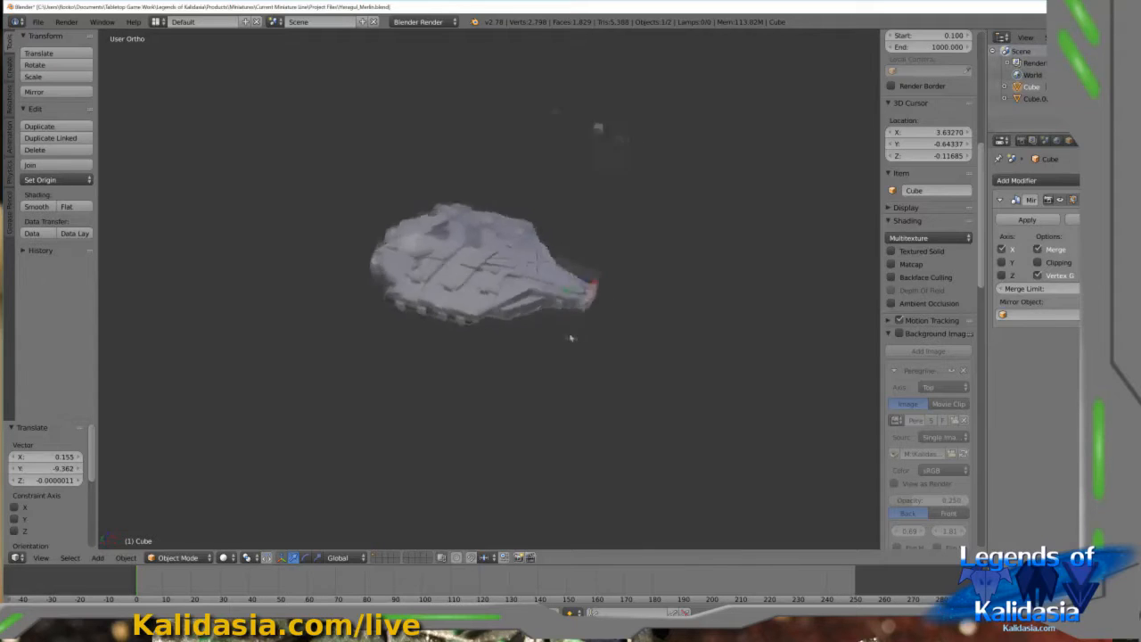
middle_drag(297, 138, 263, 362)
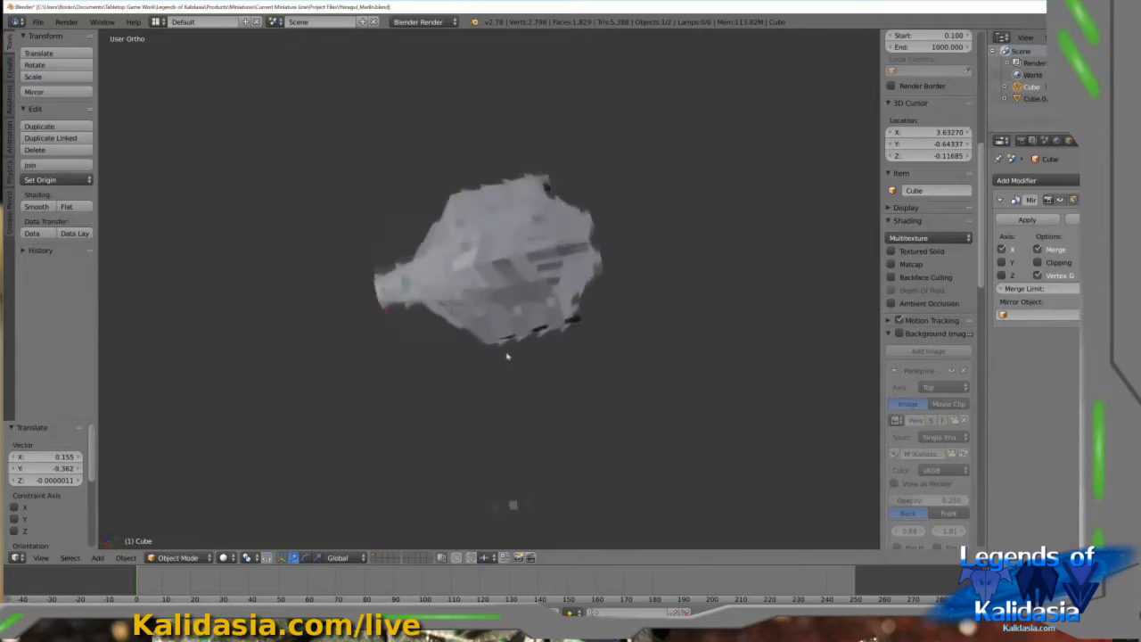
middle_drag(508, 356, 538, 350)
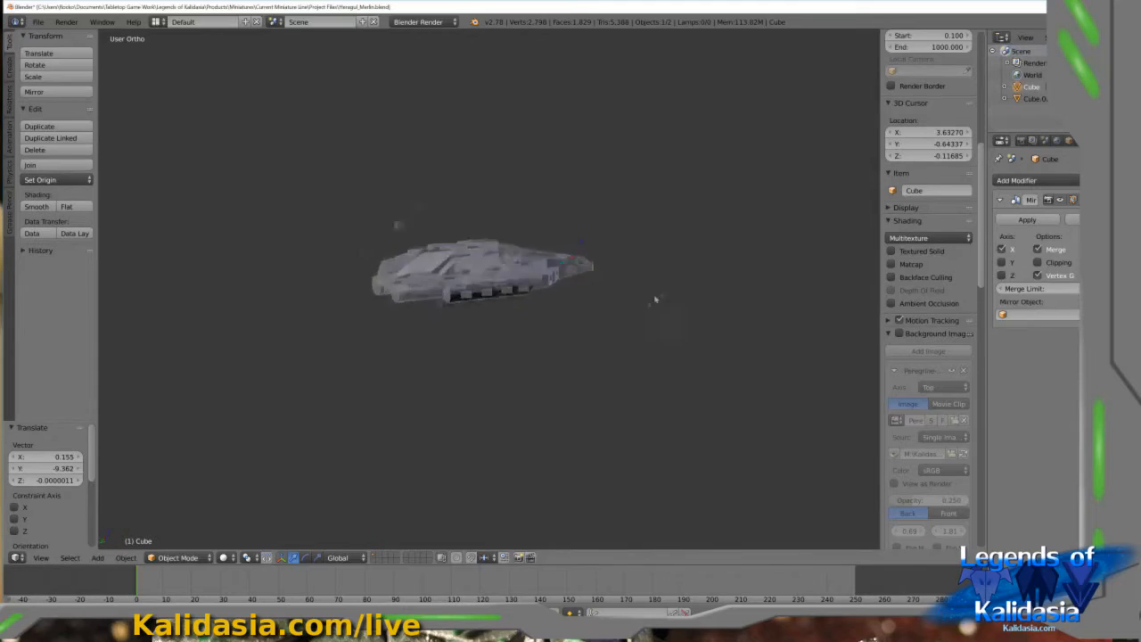
scroll(410, 297, up, 3)
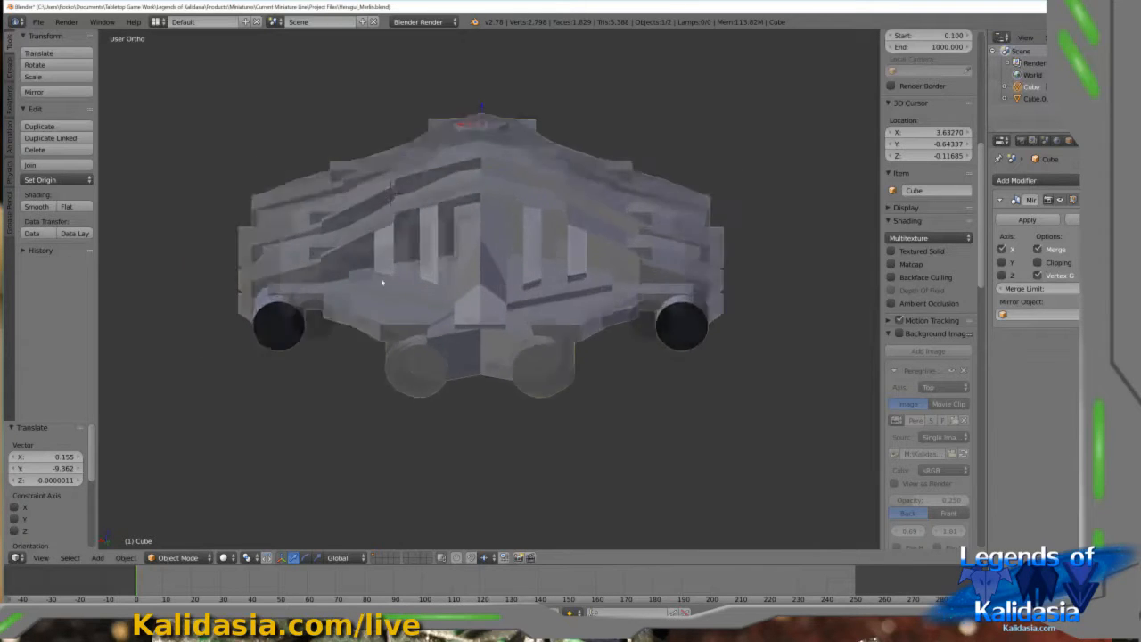
middle_drag(382, 280, 543, 319)
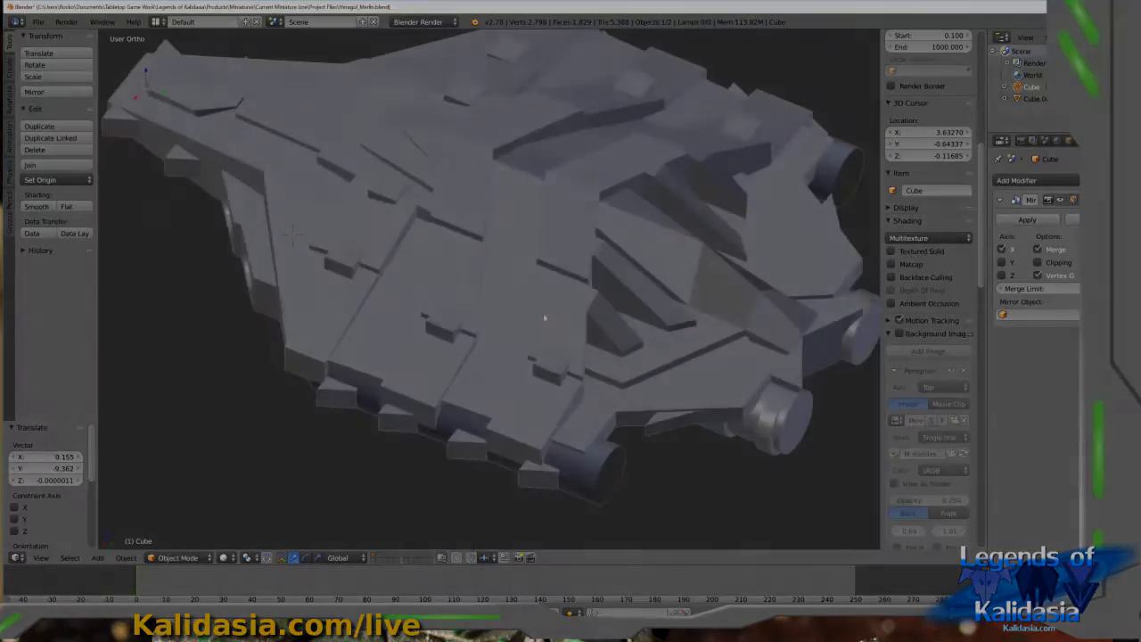